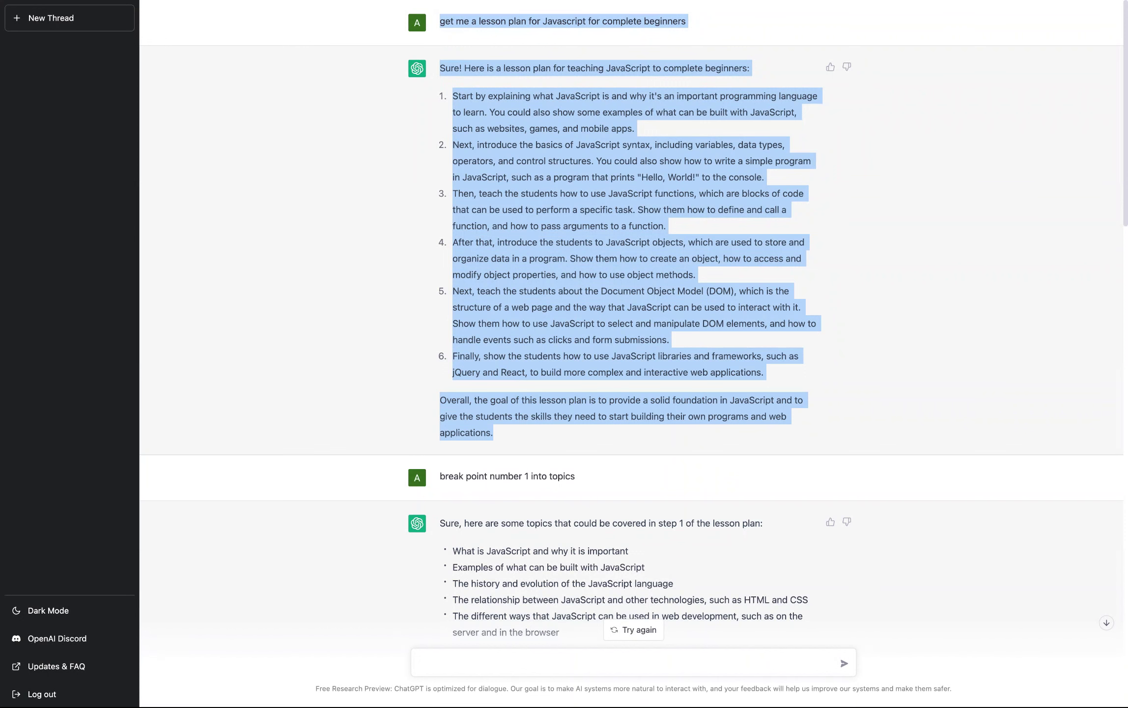
Highlight all six numbered points of the JavaScript lesson plan in the first answer, and clear the selection after reading.
left_click(500, 164)
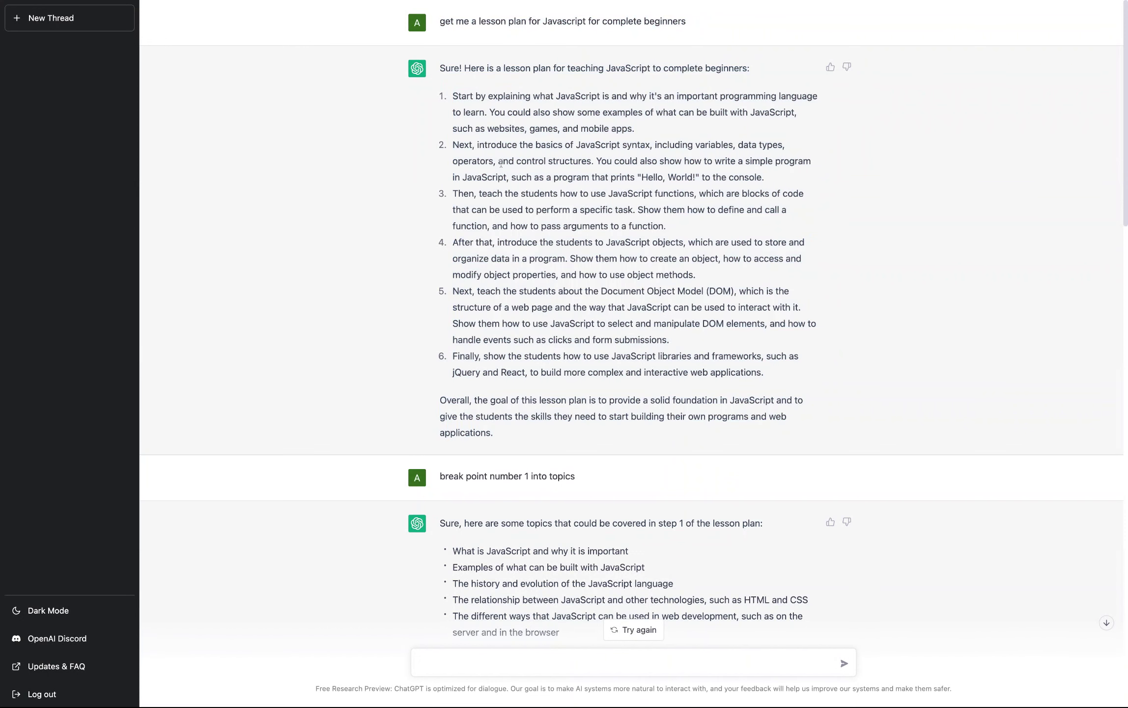
left_click(449, 96)
key("shift+Down")
key("shift+Down")
key("shift+Down")
key("shift+Down")
key("shift+Down")
key("shift+Down")
key("shift+Down")
key("shift+Down")
key("shift+Down")
key("shift+Down")
key("shift+Down")
key("shift+Down")
key("shift+Down")
key("shift+Down")
key("shift+Down")
key("shift+Down")
key("shift+Down")
key("shift+Down")
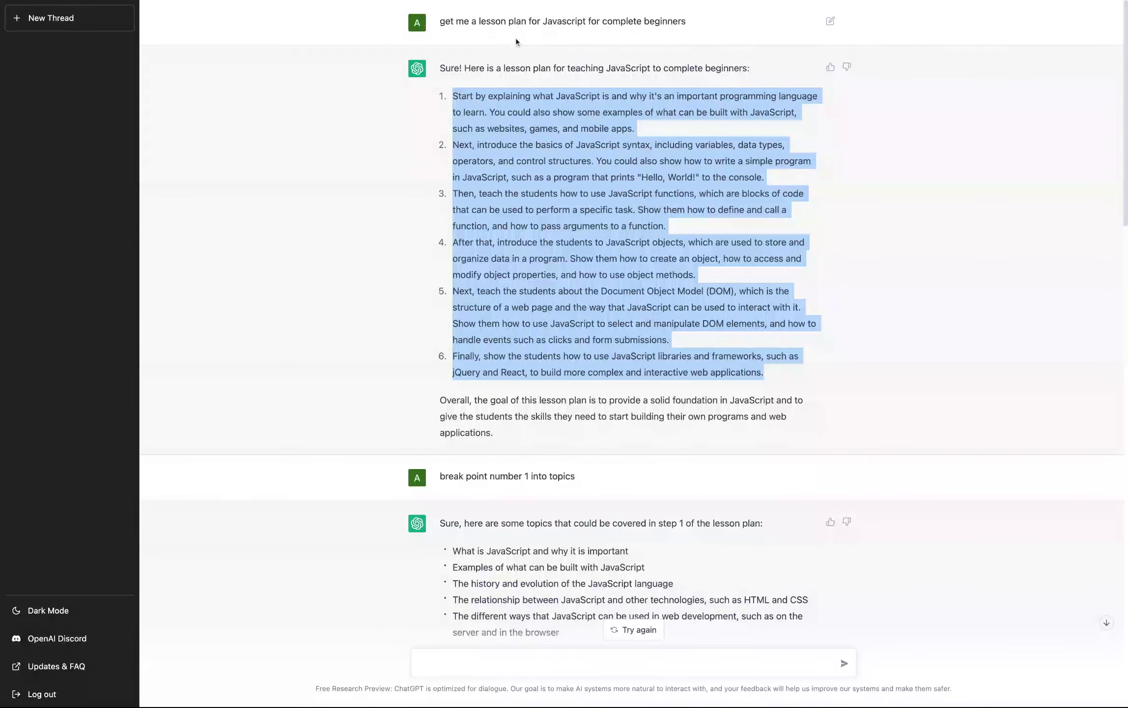
left_click(457, 30)
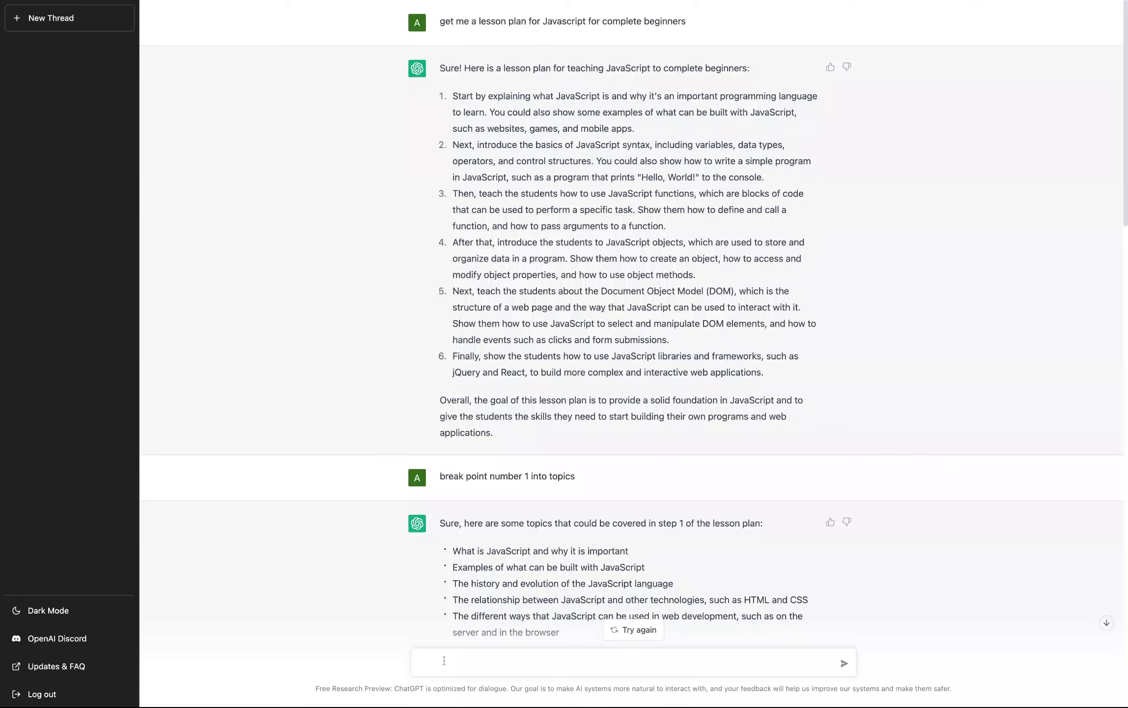
type("chat.openai.com/chat")
left_click_drag(521, 663, 424, 662)
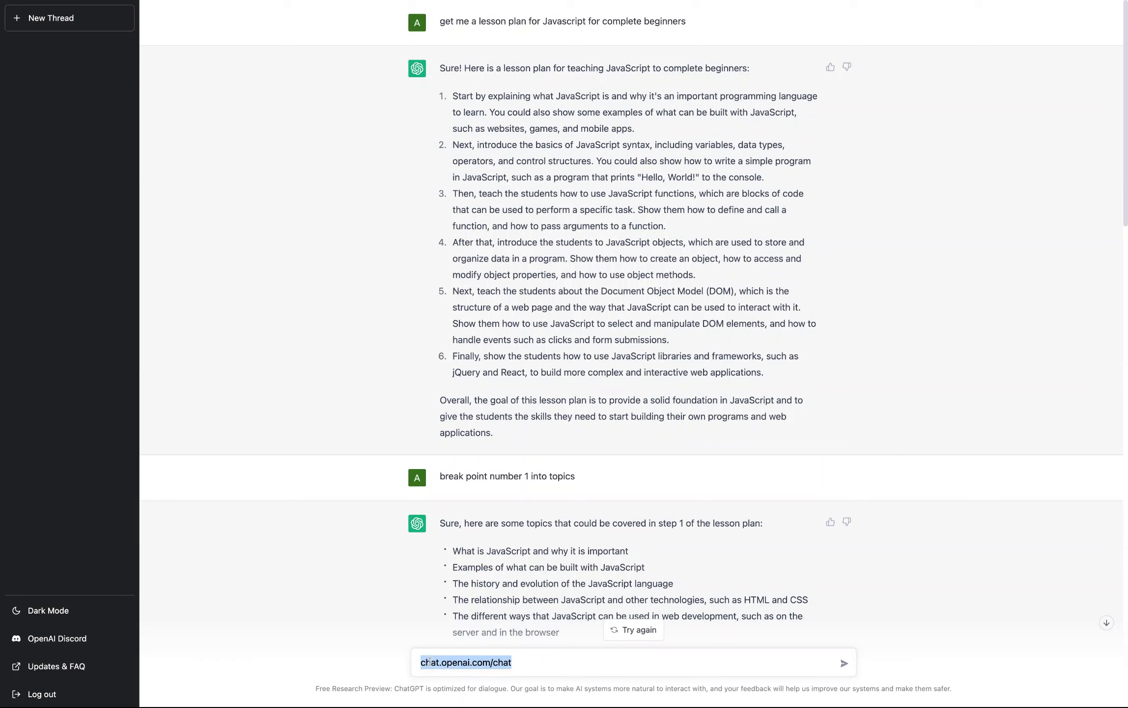
key("BackSpace")
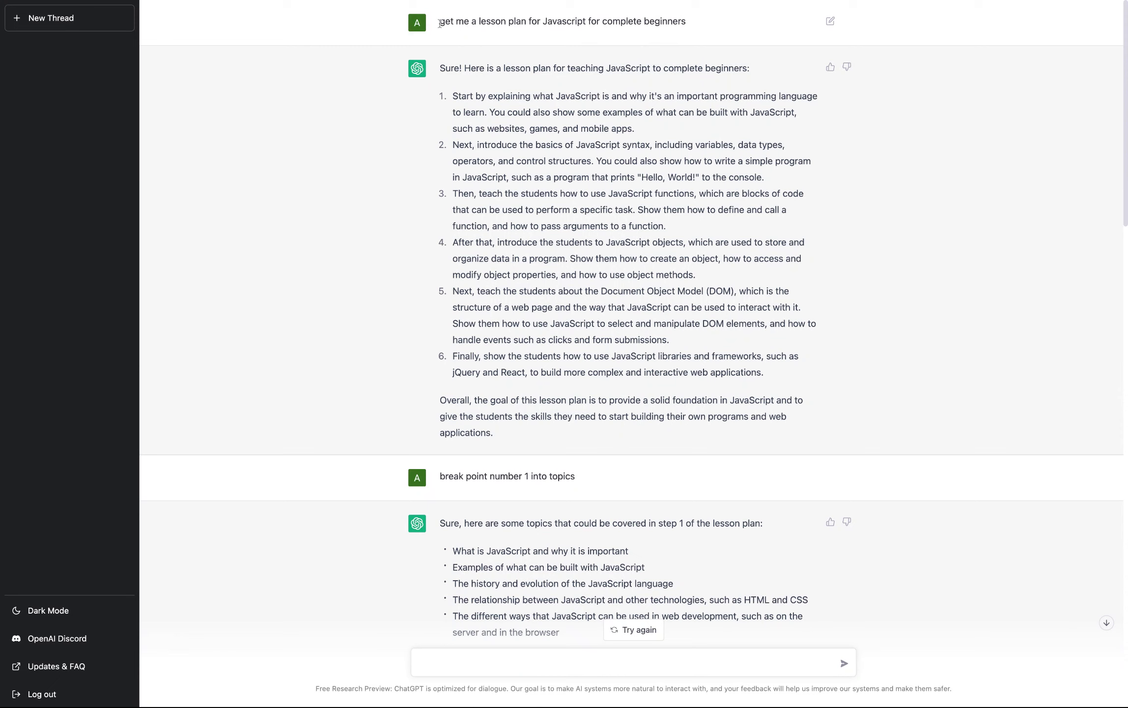
Highlight the prompt asking for a beginner JavaScript lesson plan and the entire answer below it, leaving nothing selected.
left_click_drag(439, 23, 686, 22)
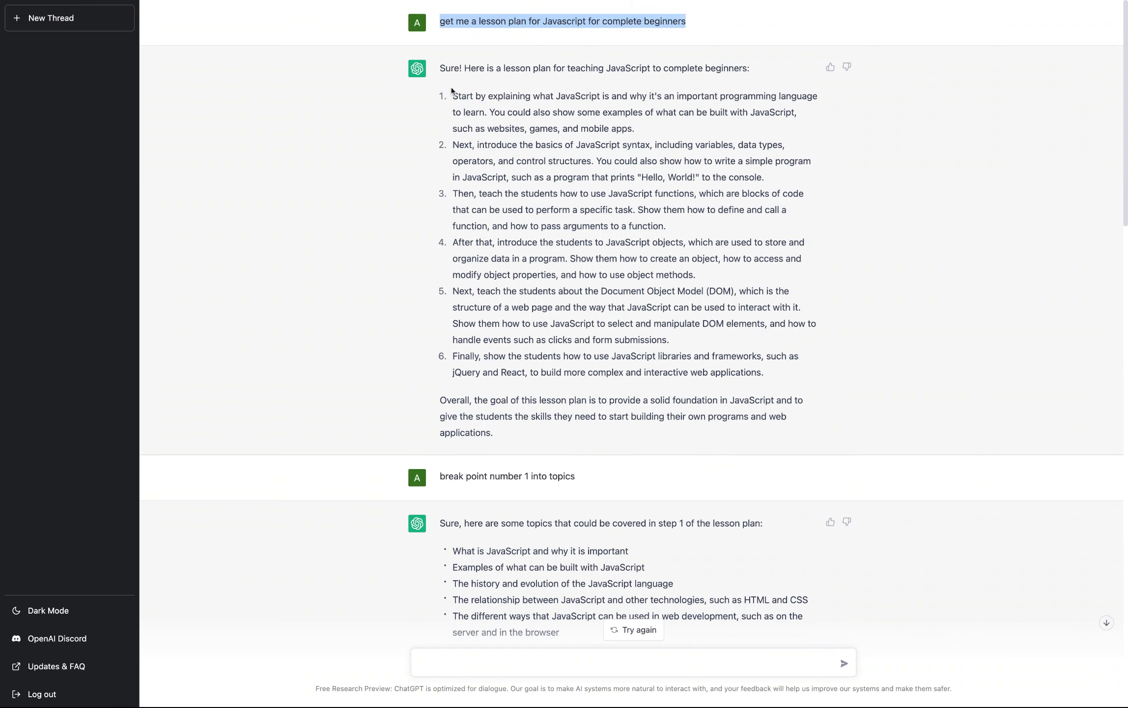
triple_click(443, 68)
left_click_drag(442, 67, 493, 432)
left_click(385, 119)
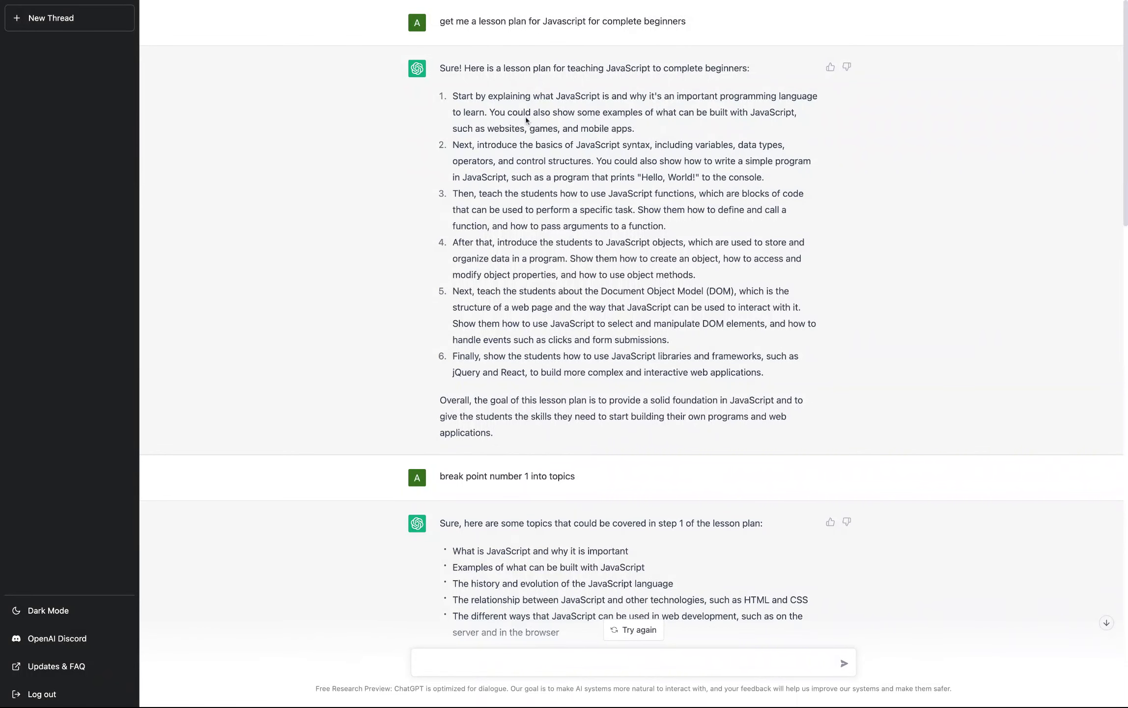
Highlight lesson plan point 1 on what JavaScript is, followed by point 2 on basic syntax.
left_click_drag(672, 113, 797, 112)
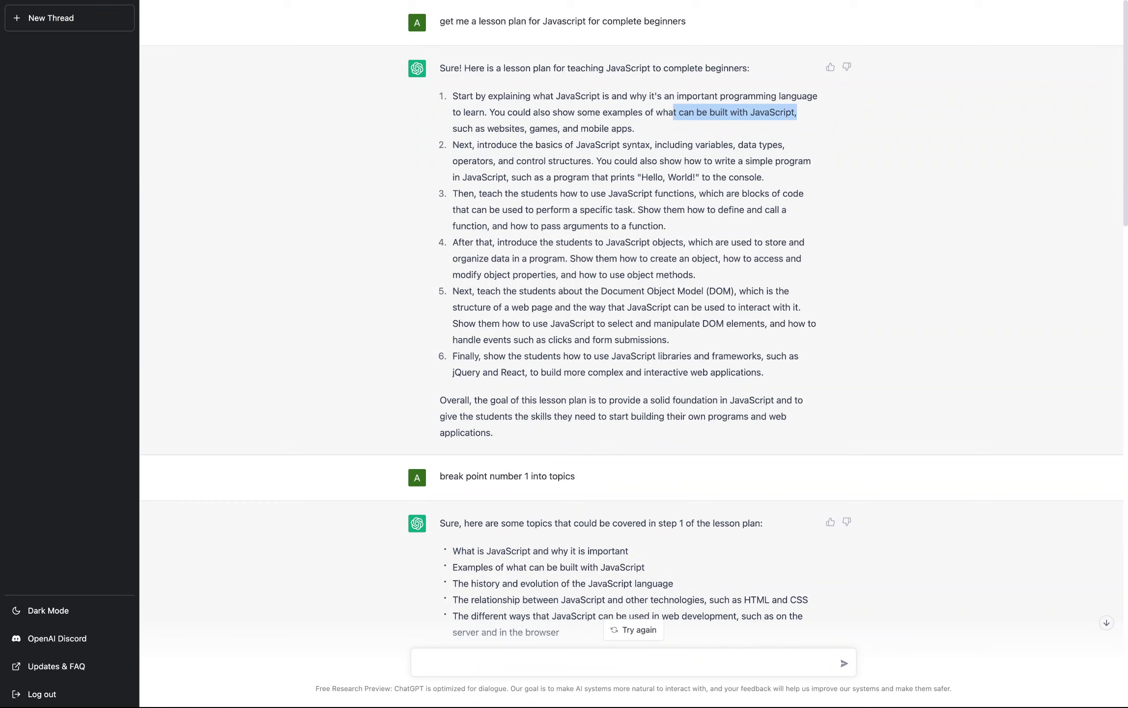
double_click(454, 129)
left_click_drag(638, 129, 452, 96)
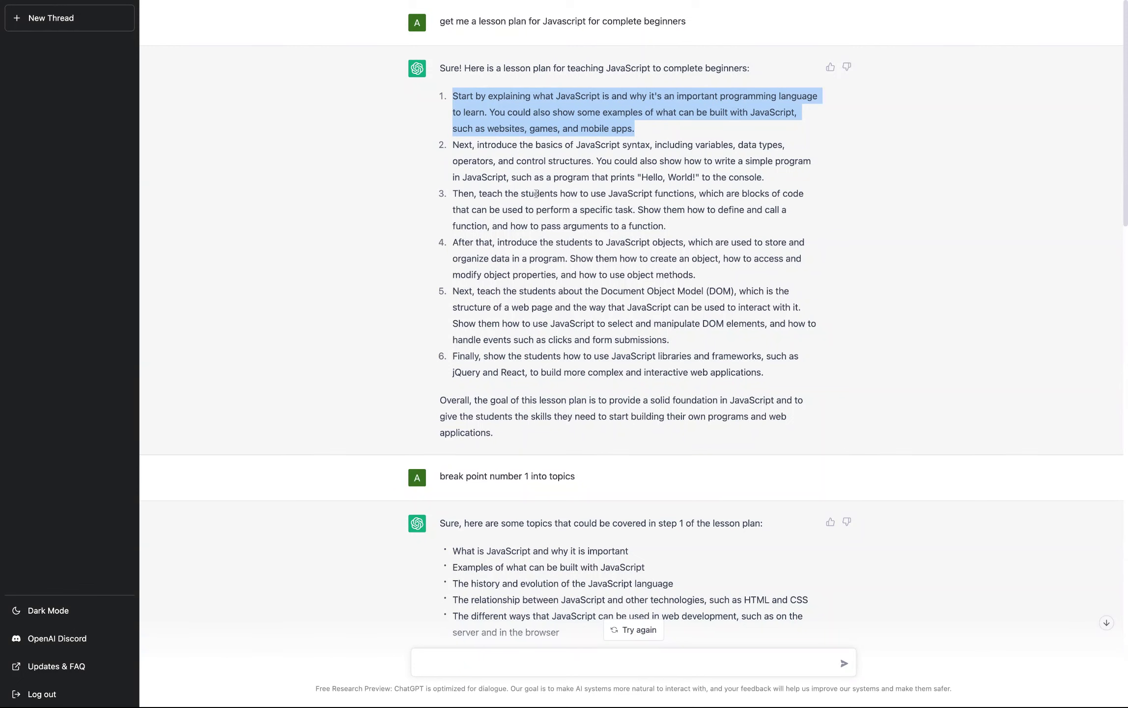
left_click_drag(455, 143, 578, 194)
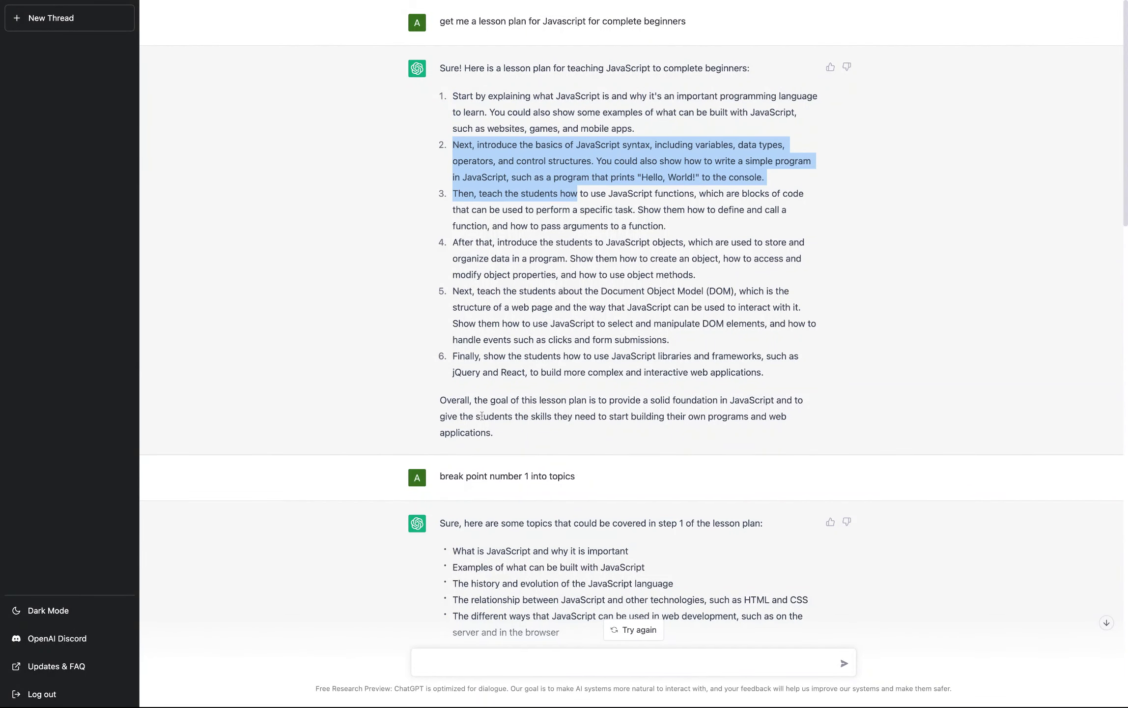
Highlight the follow-up prompt "break point number 1 into topics" and the lesson plan's first point it refers to.
scroll(485, 416, "down", 3)
scroll(485, 416, "down", 10)
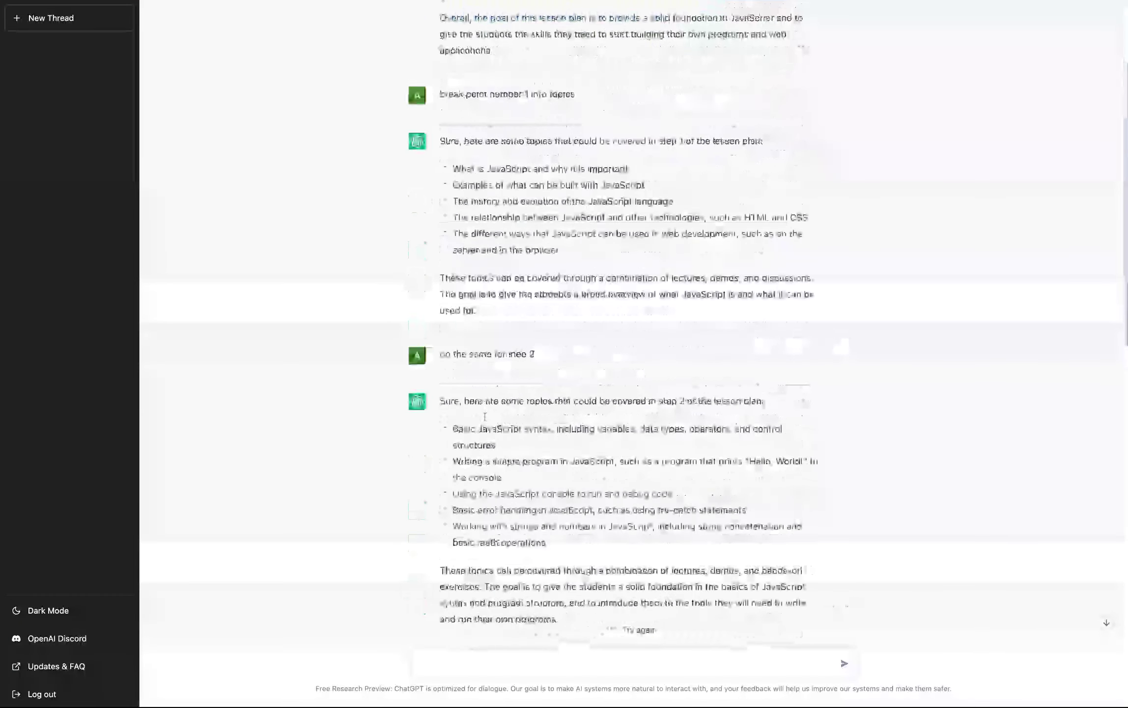
left_click_drag(442, 63, 576, 63)
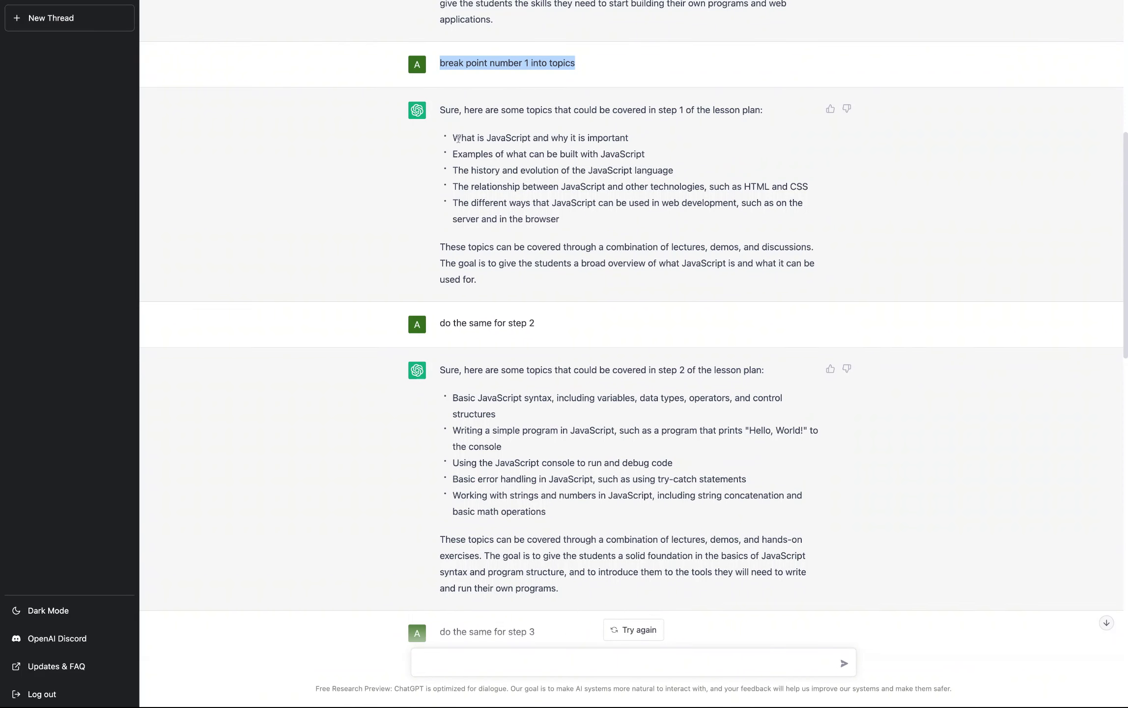
scroll(452, 138, "up", 10)
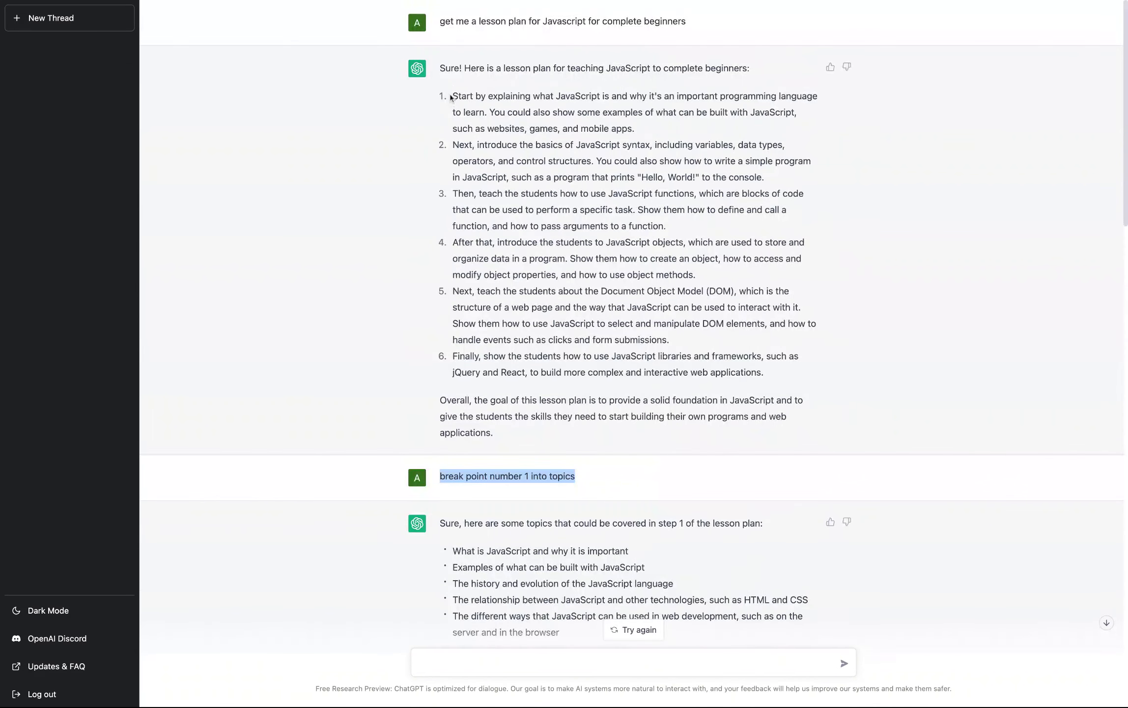
left_click(452, 96)
left_click_drag(452, 96, 635, 129)
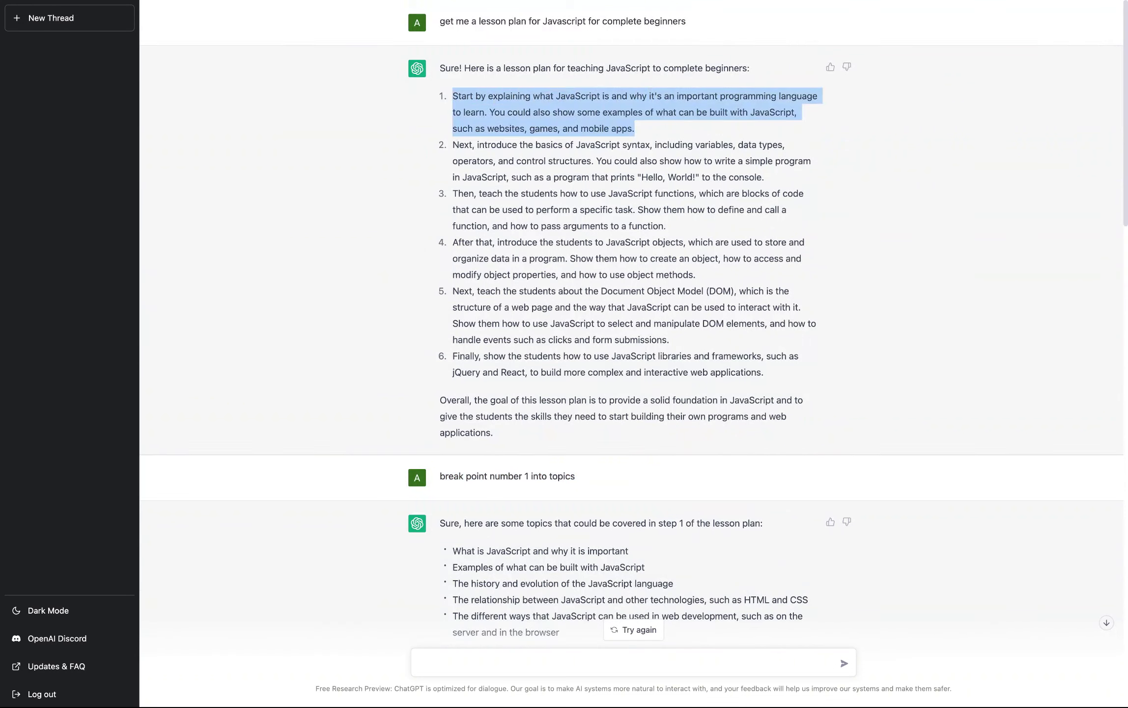
Highlight the first three topics of lesson step 1 one by one, through the history and evolution of JavaScript.
scroll(604, 173, "down", 7)
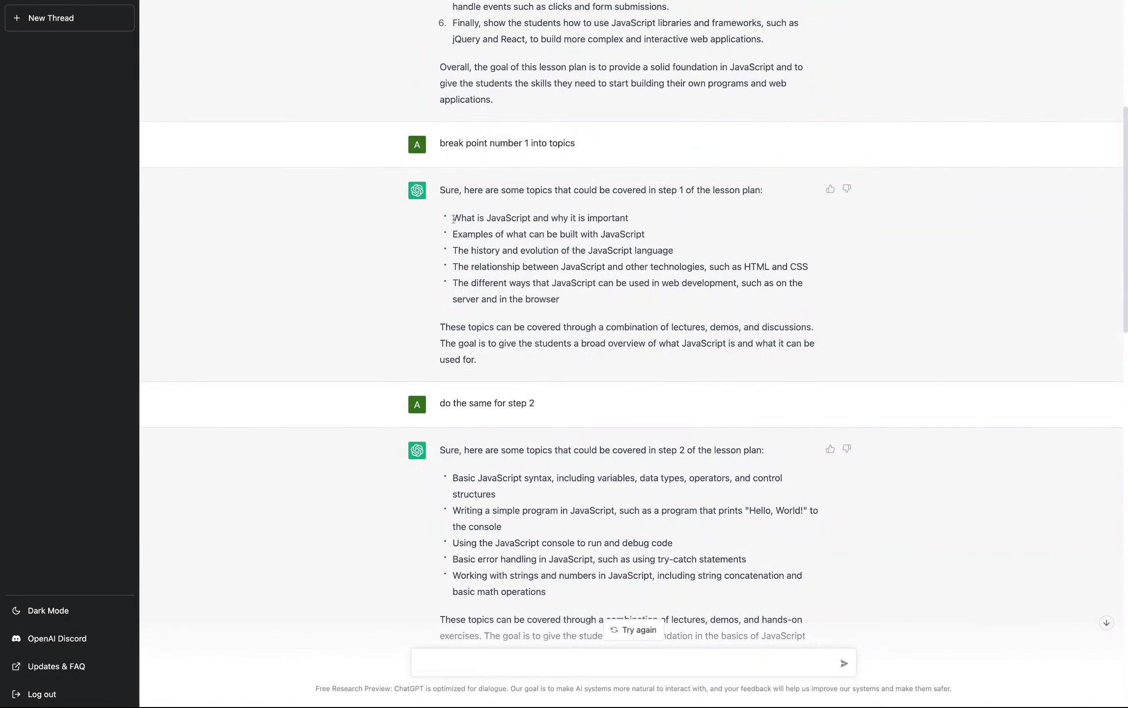
left_click_drag(454, 216, 629, 217)
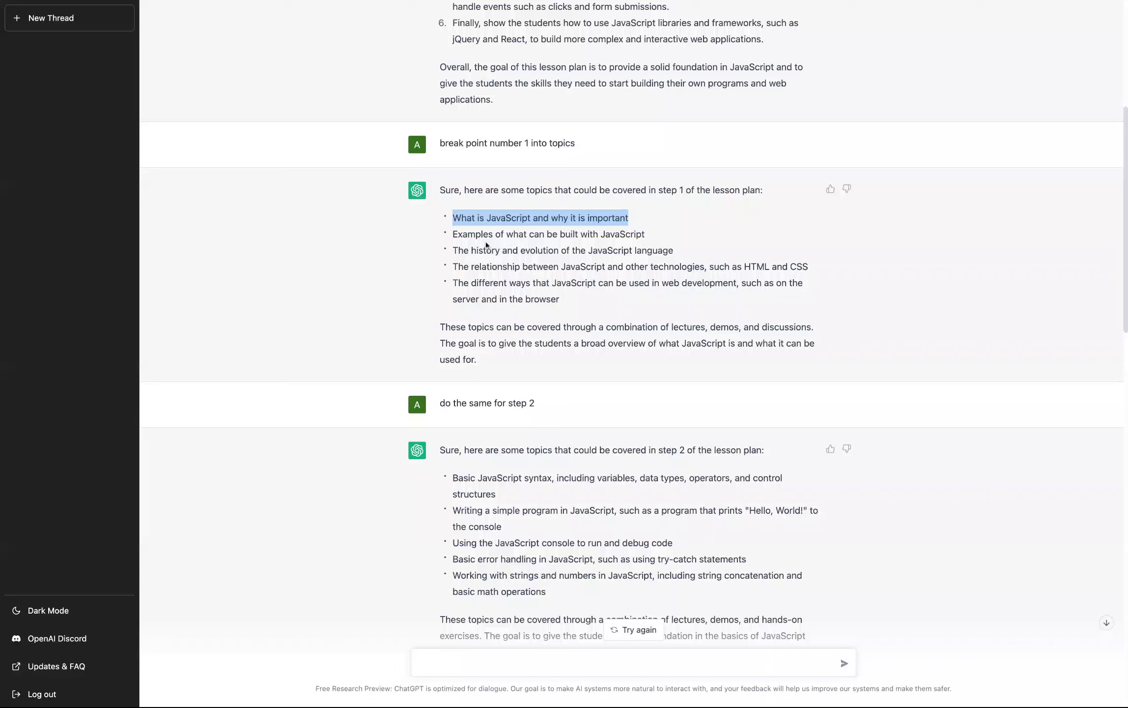
left_click_drag(452, 234, 645, 235)
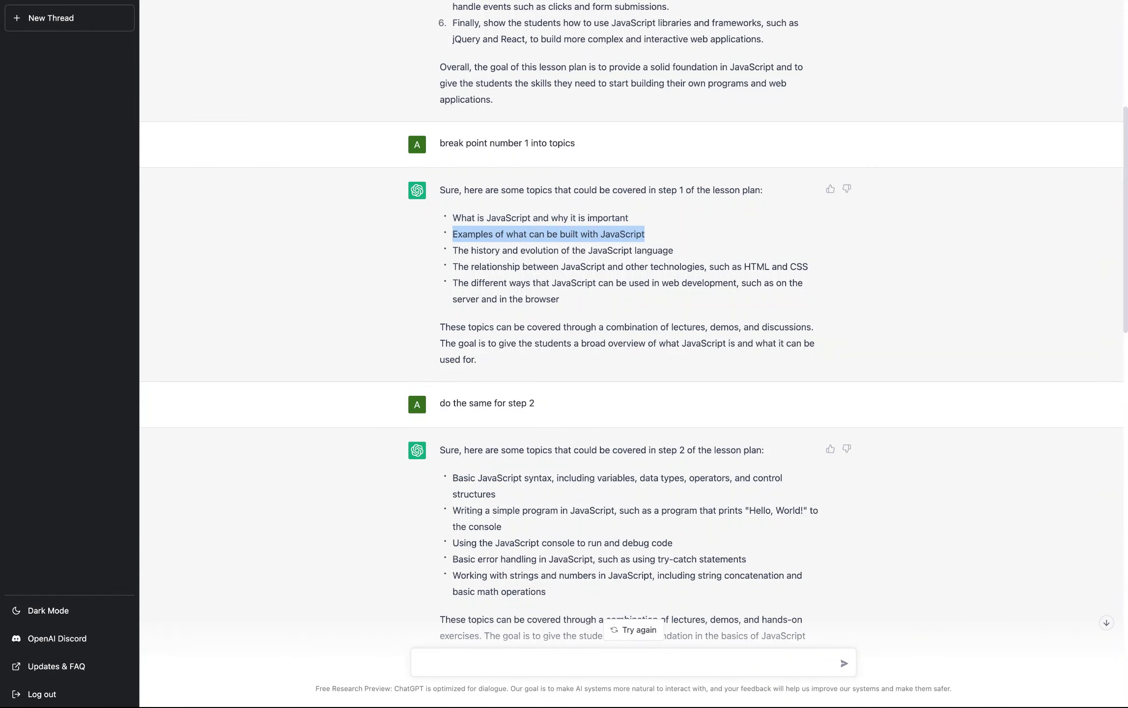
left_click(451, 252)
key("shift+alt+Right")
key("shift+alt+Right")
key("shift+alt+Right")
key("shift+alt+Right")
key("shift+alt+Right")
key("shift+alt+Right")
key("shift+alt+Right")
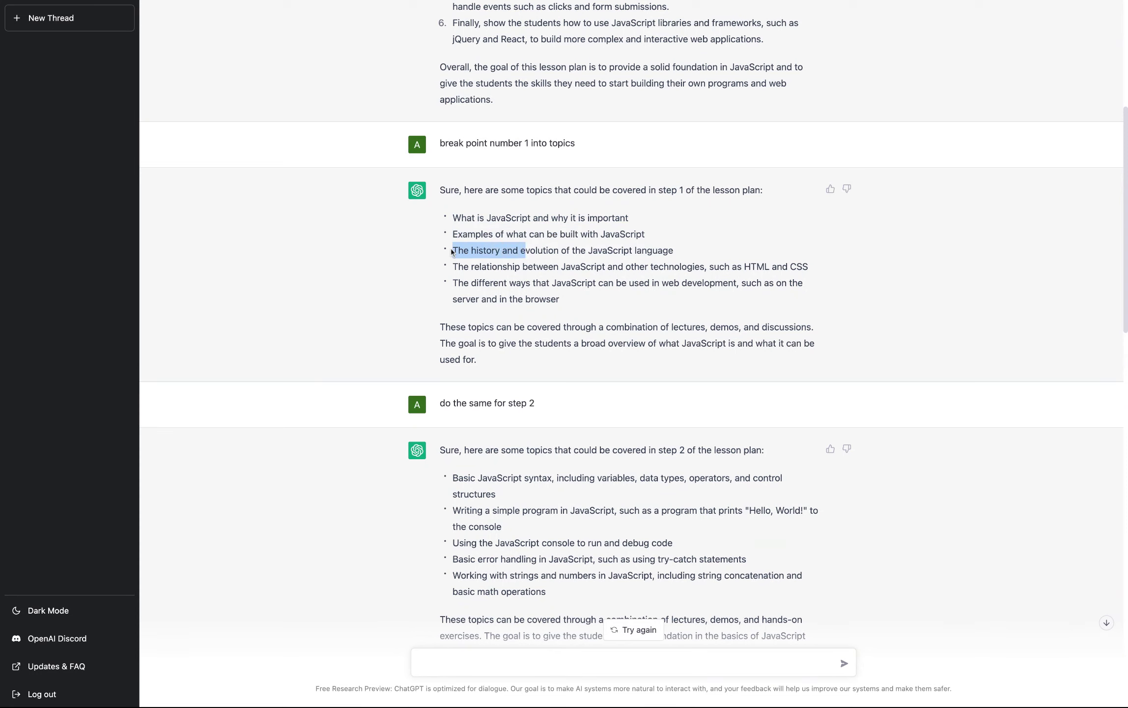
key("shift+alt+Right")
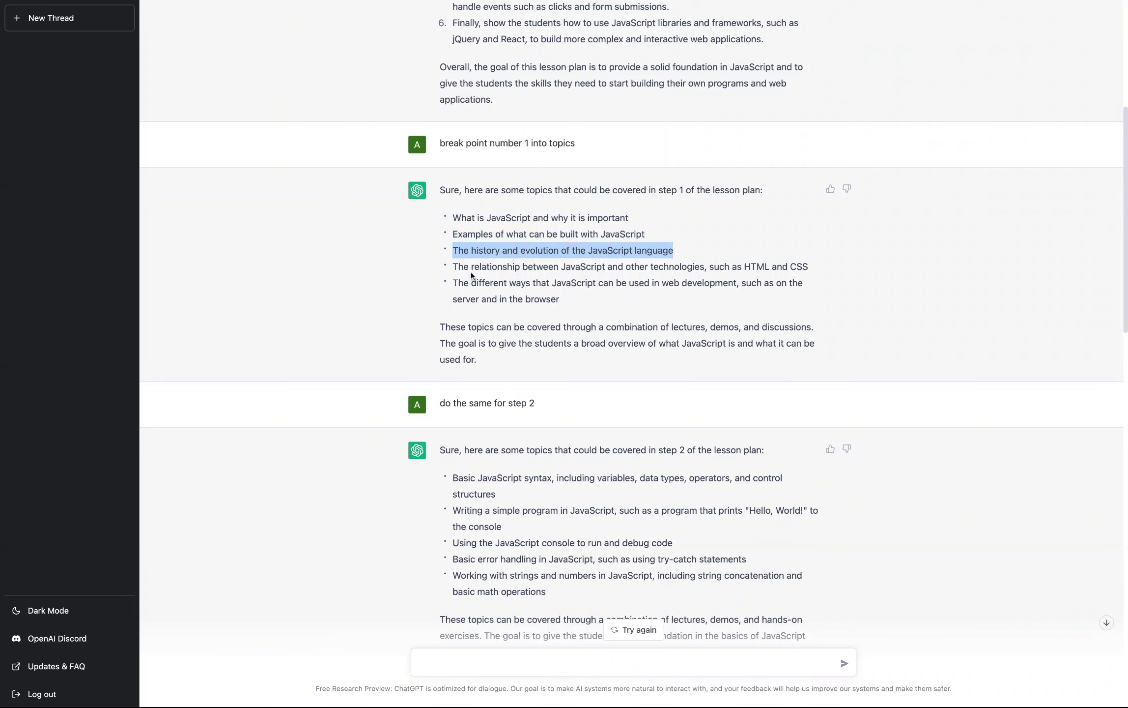
Highlight the fourth topic of lesson step 1, on JavaScript's relationship to other technologies such as HTML and CSS.
left_click(451, 268)
key("shift+Right")
key("shift+Right")
key("shift+Right")
key("shift+Right")
key("shift+Right")
key("shift+Right")
key("shift+Right")
key("shift+Right")
key("shift+Right")
key("shift+Right")
key("shift+Right")
key("shift+Right")
key("shift+Right")
key("shift+Right")
key("shift+Right")
key("shift+Right")
key("shift+Right")
key("shift+Right")
key("shift+Right")
key("shift+Right")
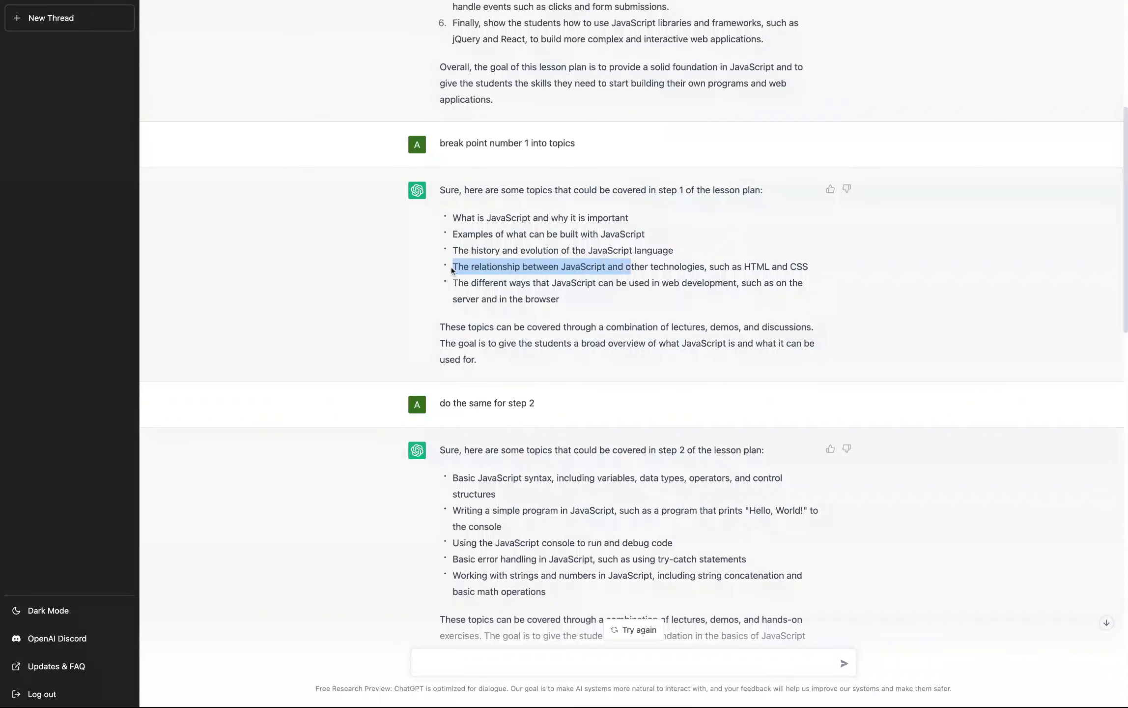
key("shift+Right")
key("shift+Right")
key("shift+Right")
key("shift+Right")
key("shift+Right")
key("shift+Right")
key("shift+Right")
key("shift+Right")
key("shift+Right")
key("shift+Right")
key("shift+Right")
key("shift+Right")
key("shift+Right")
key("shift+Right")
key("shift+Right")
key("shift+Right")
key("shift+Right")
key("shift+Right")
key("shift+Right")
key("shift+Right")
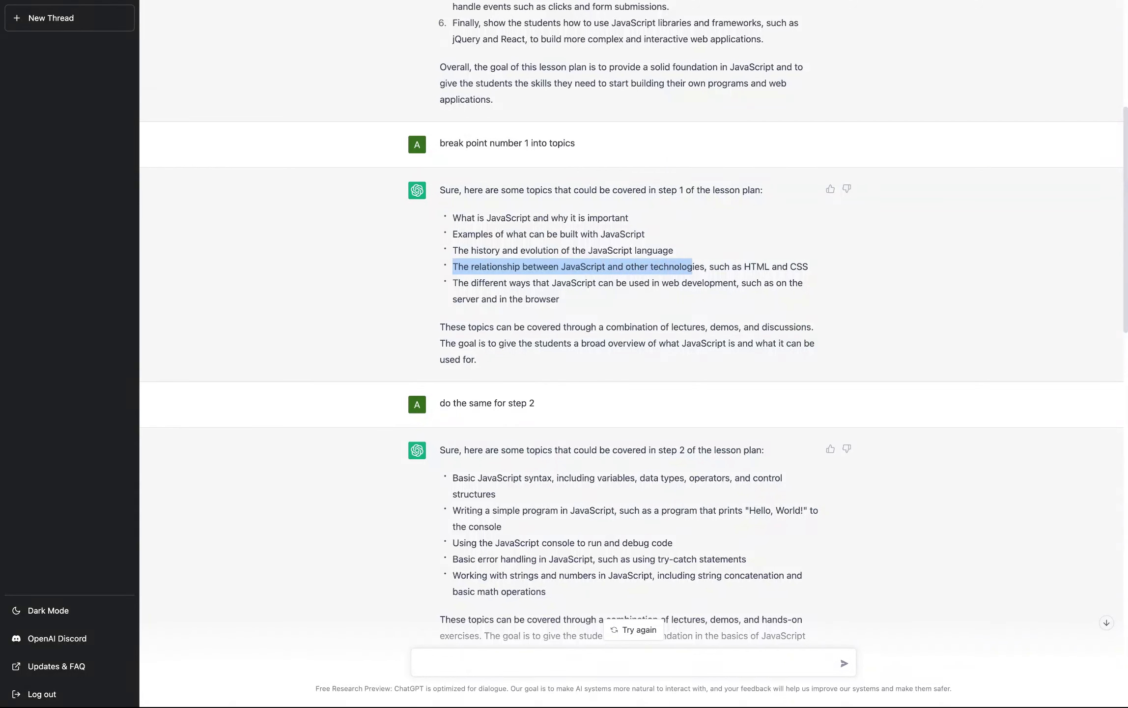
key("shift+Right")
key("shift+Right")
key("shift+Right")
key("shift+Right")
key("shift+Right")
key("shift+Right")
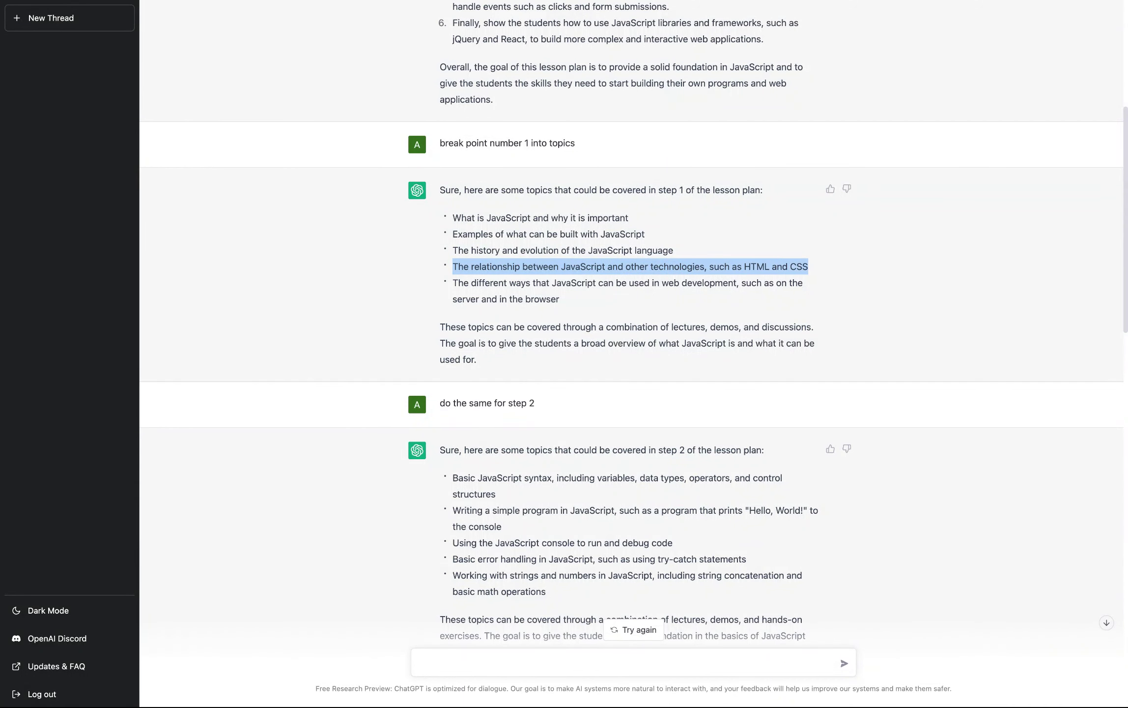
Highlight the fifth topic of lesson step 1, on the different ways JavaScript can be used in web development.
left_click(454, 283)
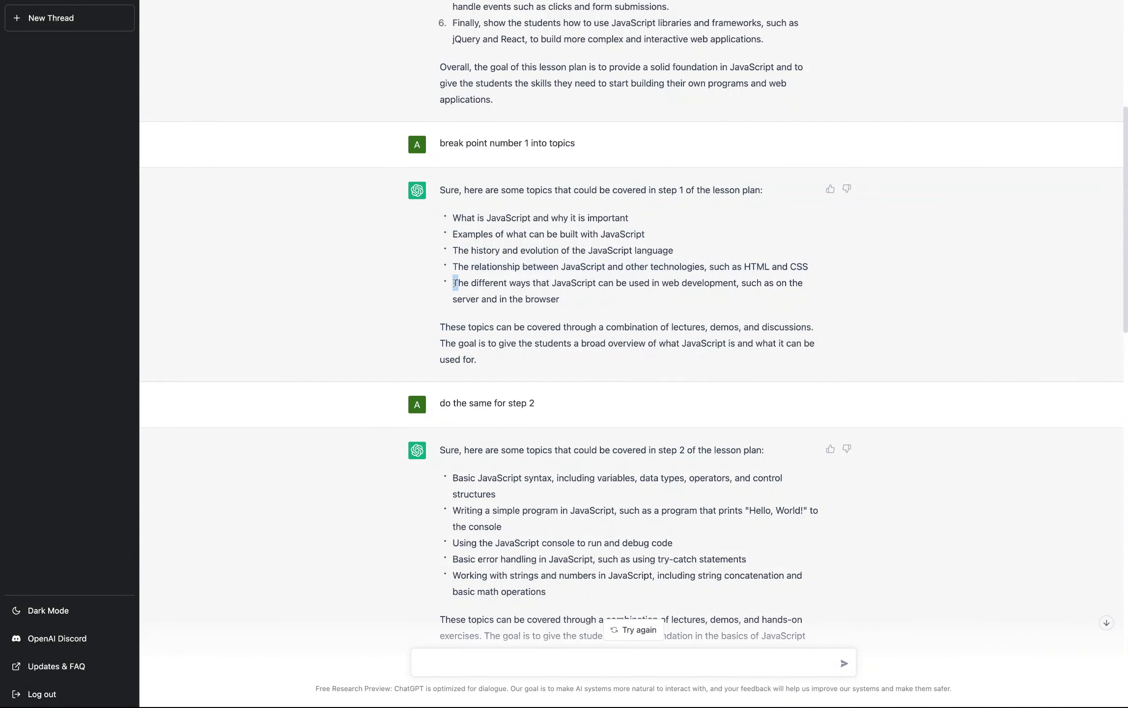
key("shift+Right")
key("shift+Right")
key("shift+Right")
key("shift+Right")
key("shift+Right")
key("shift+Right")
key("shift+Right")
key("shift+Right")
key("shift+Right")
key("shift+Right")
key("shift+Right")
key("shift+Right")
key("shift+Right")
key("shift+Right")
key("shift+Right")
key("shift+Right")
key("shift+Right")
key("shift+Right")
key("shift+Right")
key("shift+Right")
key("shift+Right")
key("shift+Right")
key("shift+Right")
key("shift+Right")
key("shift+Right")
key("shift+Right")
key("shift+Right")
key("shift+Right")
key("shift+Right")
key("shift+Right")
key("shift+Right")
key("shift+Right")
key("shift+Right")
key("shift+Right")
key("shift+Right")
key("shift+Right")
key("shift+Right")
key("shift+Right")
key("shift+Right")
key("shift+Right")
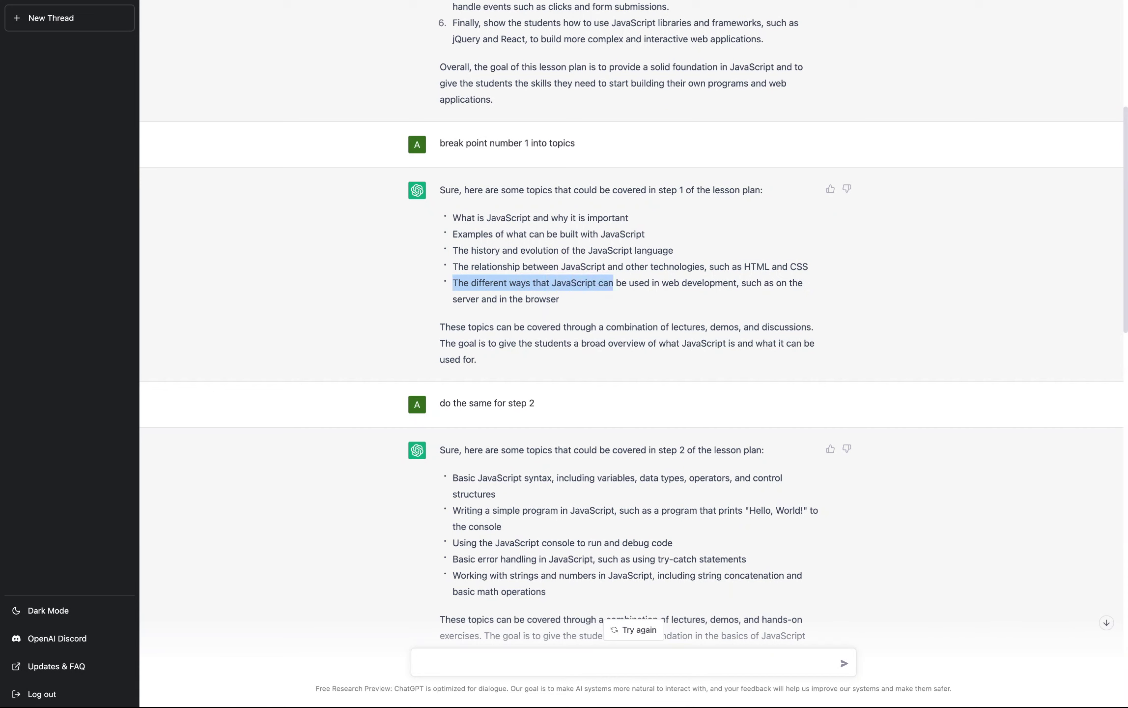
key("shift+Right")
key("shift+Right")
key("shift+Right")
key("shift+Right")
key("shift+Right")
key("shift+Right")
key("shift+Right")
key("shift+Right")
key("shift+Right")
key("shift+Right")
key("shift+Right")
key("shift+Right")
key("shift+Right")
key("shift+Right")
key("shift+Right")
key("shift+Right")
key("shift+Right")
key("shift+Right")
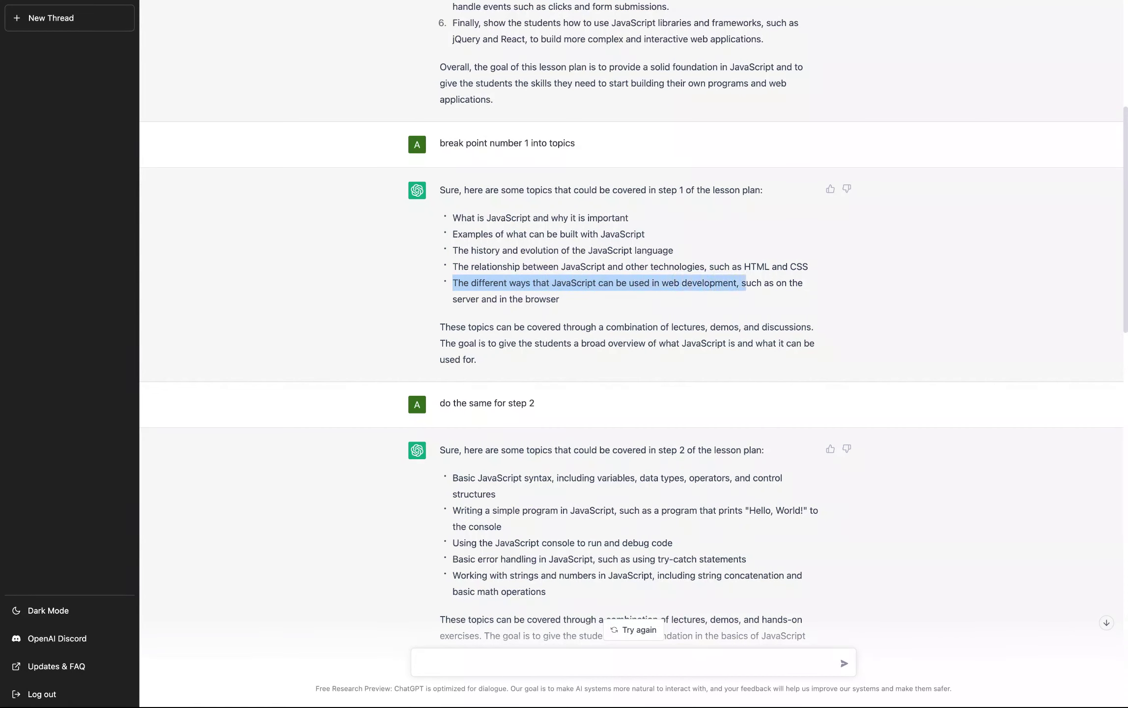
key("shift+Down")
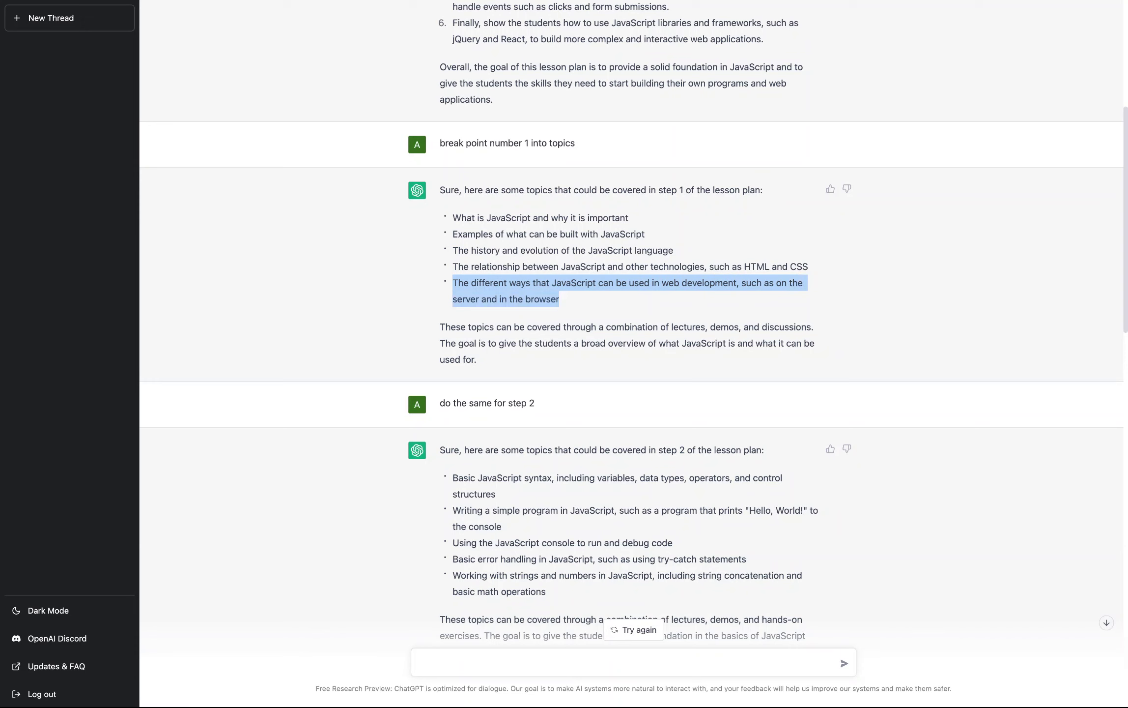
key("shift+Left")
key("shift+Left")
key("shift+Left")
key("shift+Left")
key("shift+Left")
key("shift+Left")
key("shift+Left")
key("shift+Left")
key("shift+Right")
key("shift+Right")
key("shift+Right")
key("shift+Right")
key("shift+Right")
key("shift+Right")
key("shift+Right")
key("shift+Right")
Highlight the full list of topics under lesson step 1, from its first topic through its last.
scroll(474, 298, "down", 1)
left_click(454, 172)
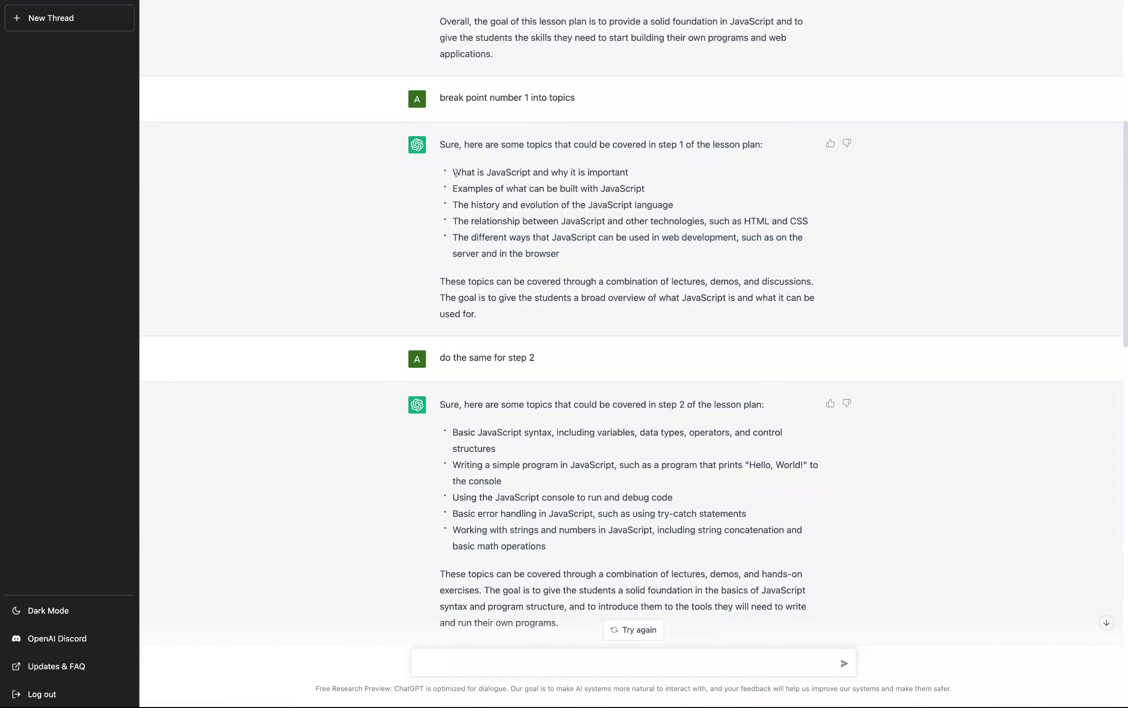
key("shift+Down")
key("shift+Down")
key("shift+Down")
key("shift+Down")
key("shift+Down")
key("shift+End")
Copy the first step 1 topic, "What is JavaScript and why it is important", into the message field.
left_click(482, 172)
left_click_drag(453, 172, 628, 172)
key("super+c")
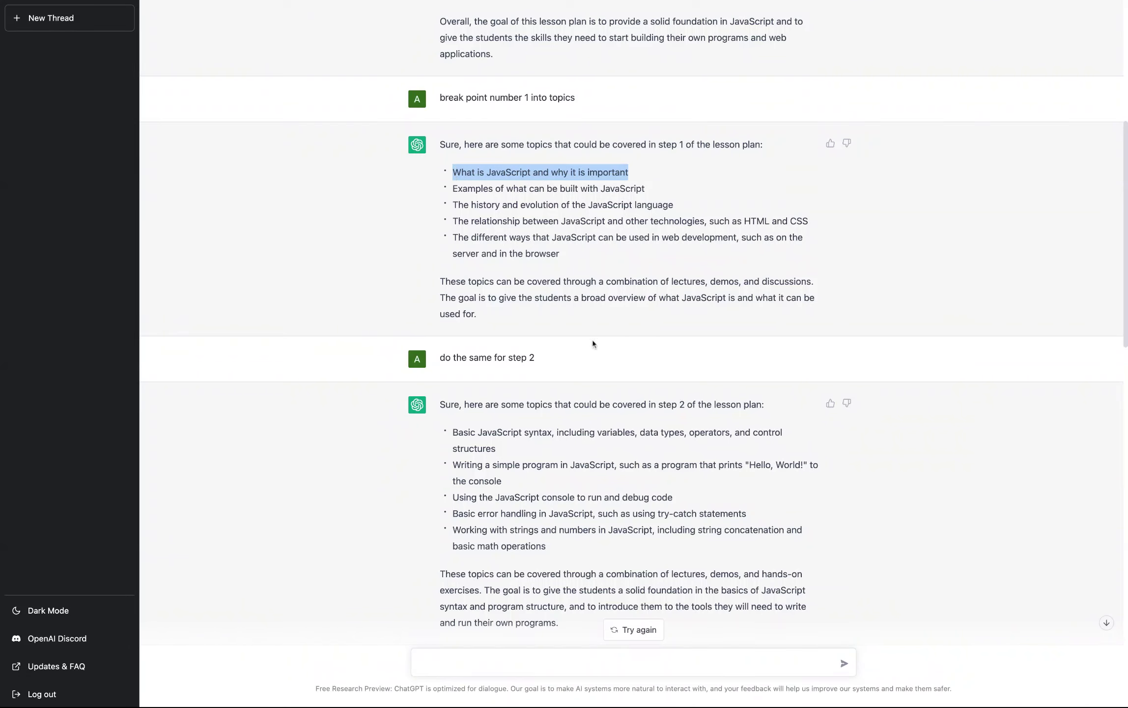
scroll(592, 340, "down", 4)
left_click(461, 660)
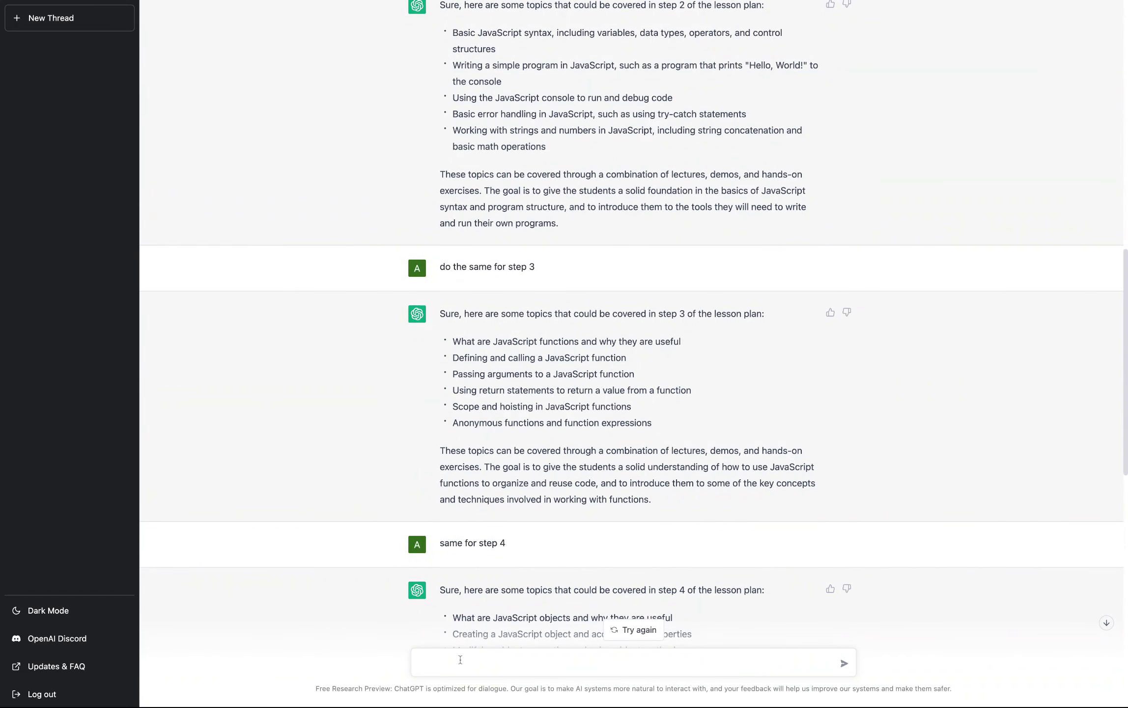
key("super+v")
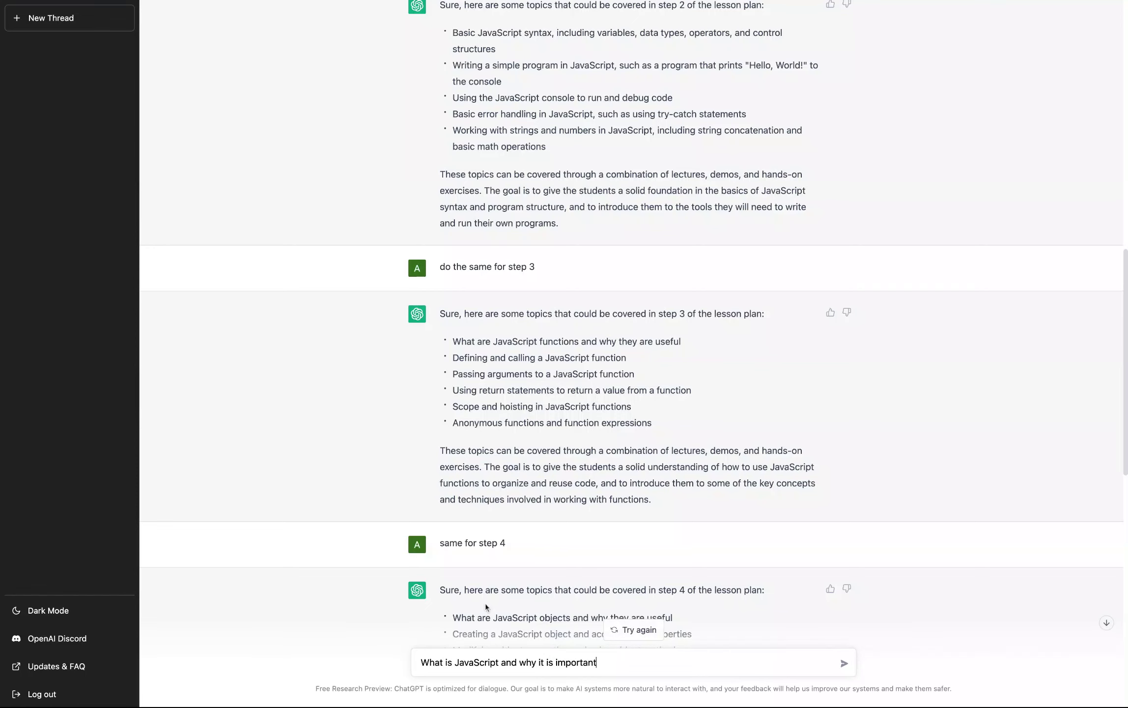
Check the pasted question in the message field and send it to ChatGPT.
key("shift+Left")
key("shift+Left")
key("shift+Left")
key("shift+Left")
key("shift+Left")
key("shift+Left")
key("shift+Left")
key("shift+Left")
key("shift+Left")
key("shift+Left")
key("shift+Left")
key("shift+Left")
key("shift+Left")
key("shift+Left")
key("shift+Left")
key("shift+Left")
key("shift+Left")
key("shift+Left")
key("shift+Left")
key("shift+Left")
key("shift+Left")
key("shift+Left")
key("shift+Left")
key("shift+Left")
key("shift+Left")
key("shift+Left")
key("shift+Left")
key("shift+Left")
key("shift+Left")
key("shift+Left")
key("shift+Left")
key("shift+Left")
key("shift+Left")
key("shift+Left")
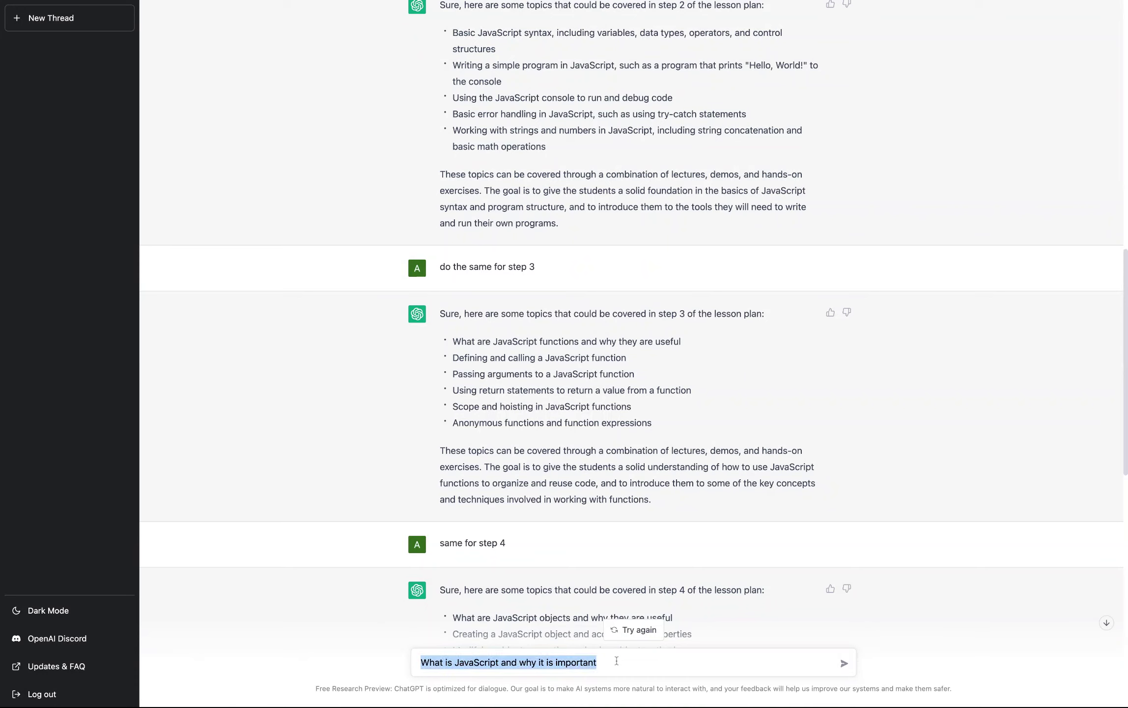
key("Right")
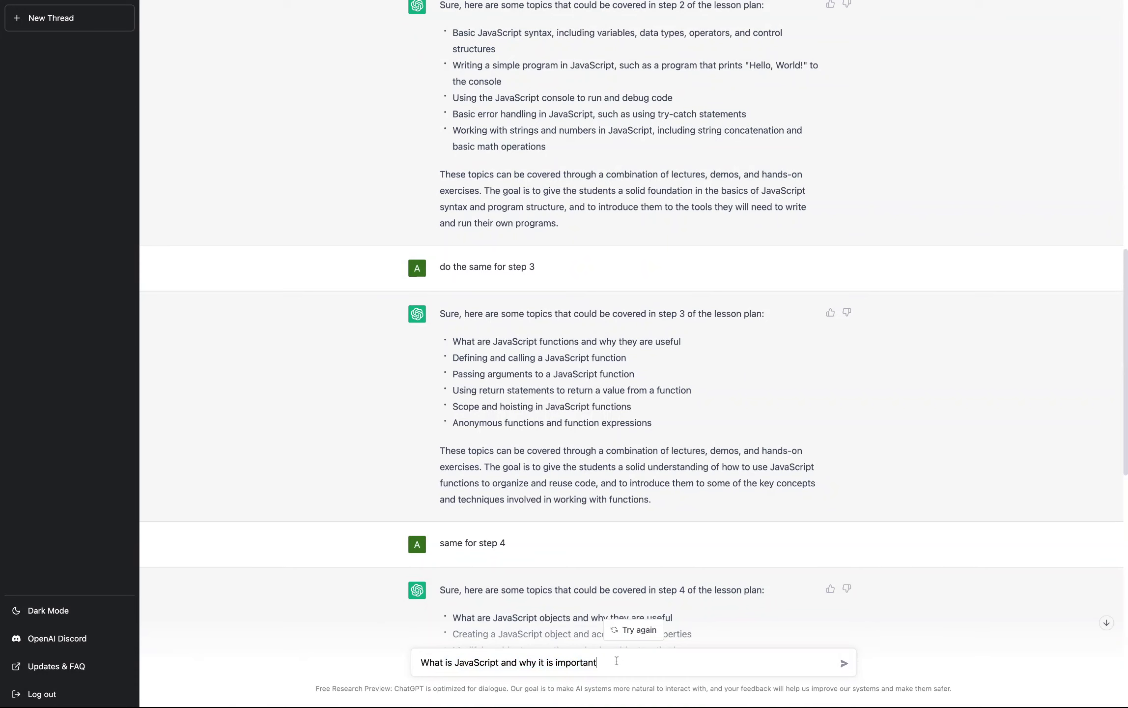
left_click(842, 664)
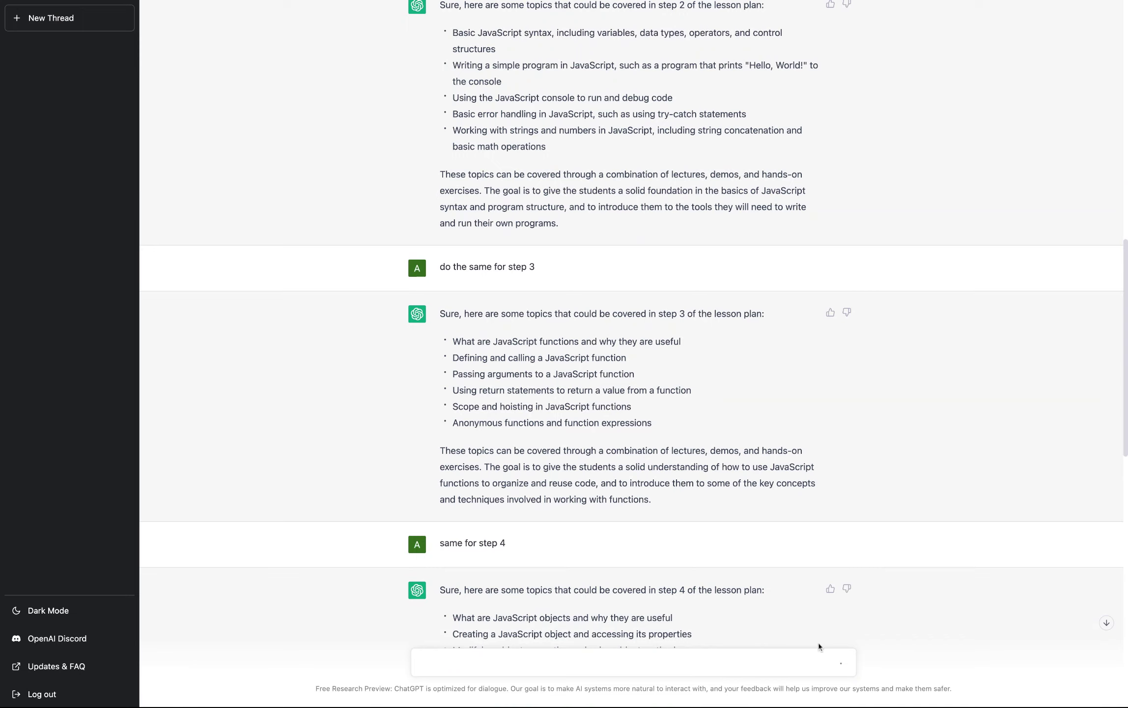
Highlight ChatGPT's entire answer to "What is JavaScript and why it is important" at the end of the conversation.
scroll(724, 498, "down", 10)
scroll(723, 497, "down", 5)
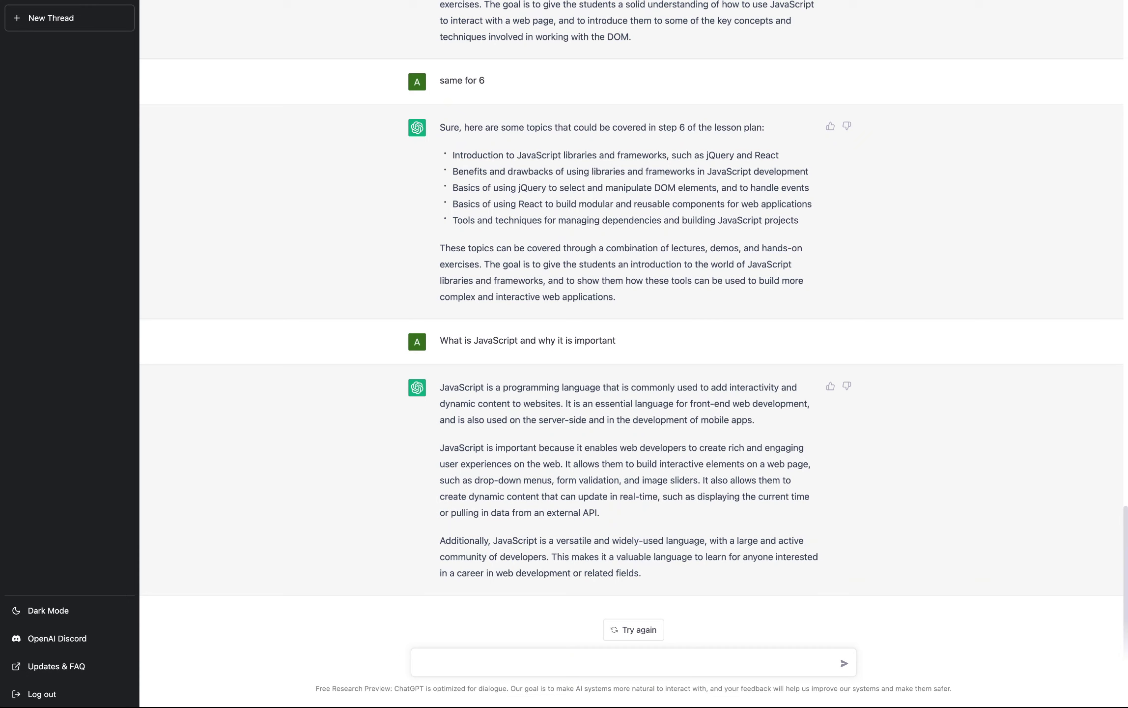
left_click_drag(641, 573, 442, 387)
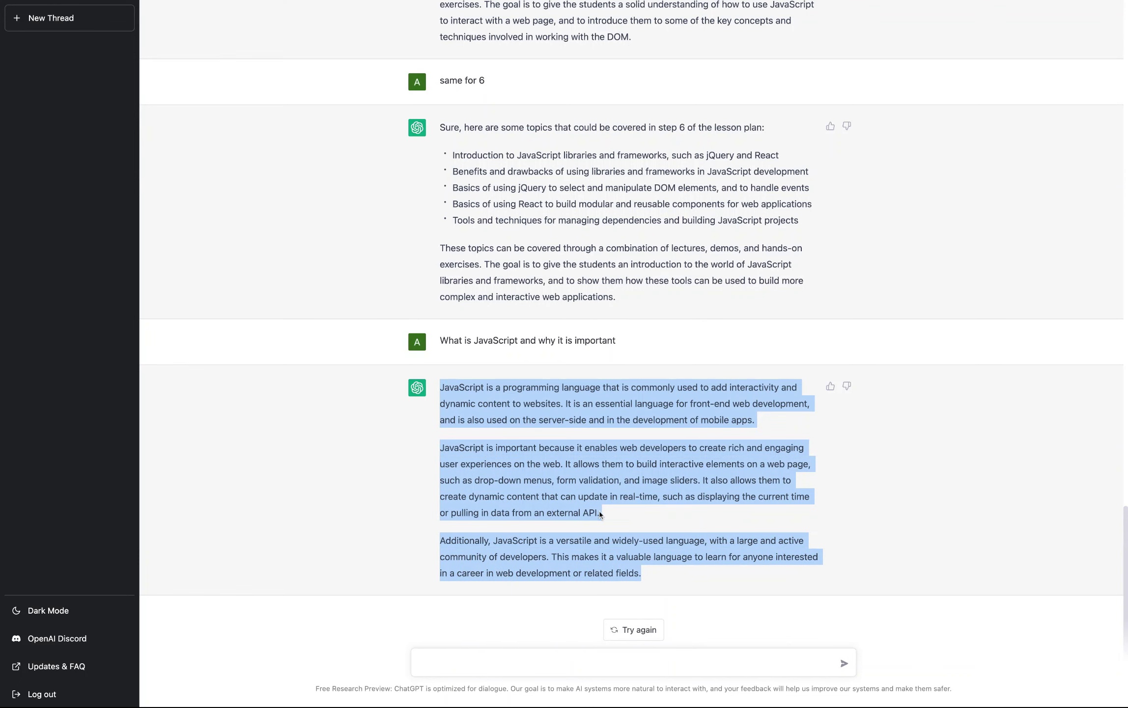
Go back up the conversation and highlight the prompt "break point number 1 into topics".
scroll(599, 511, "up", 4)
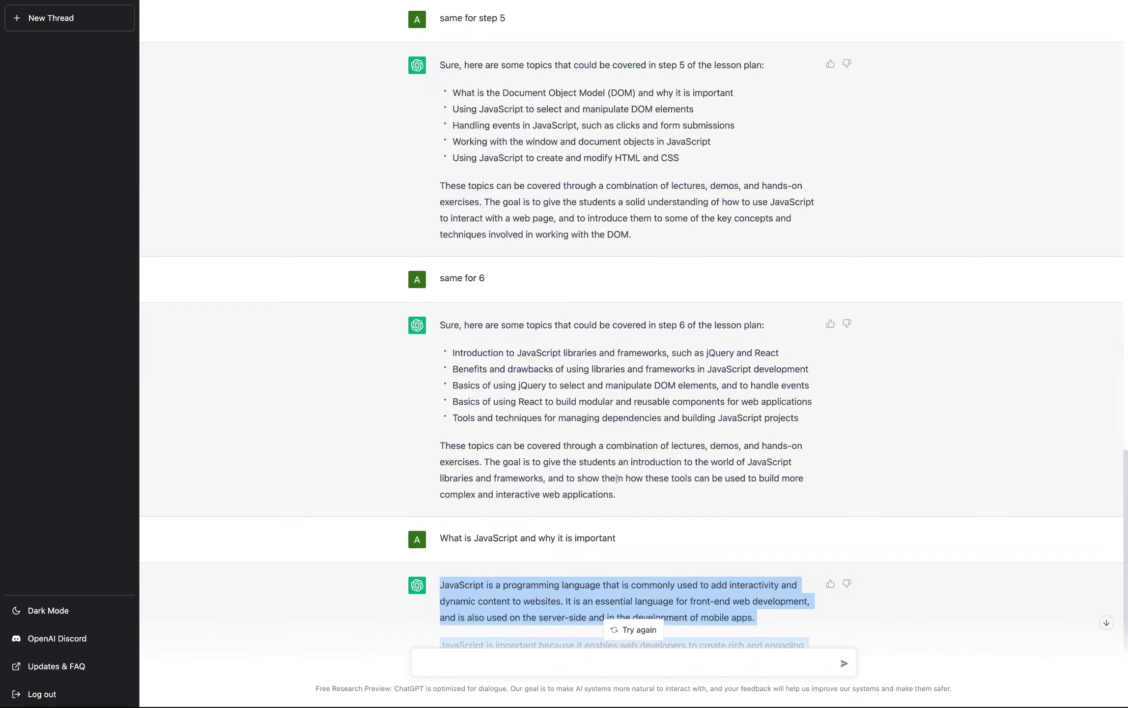
scroll(616, 479, "up", 20)
scroll(596, 505, "up", 1)
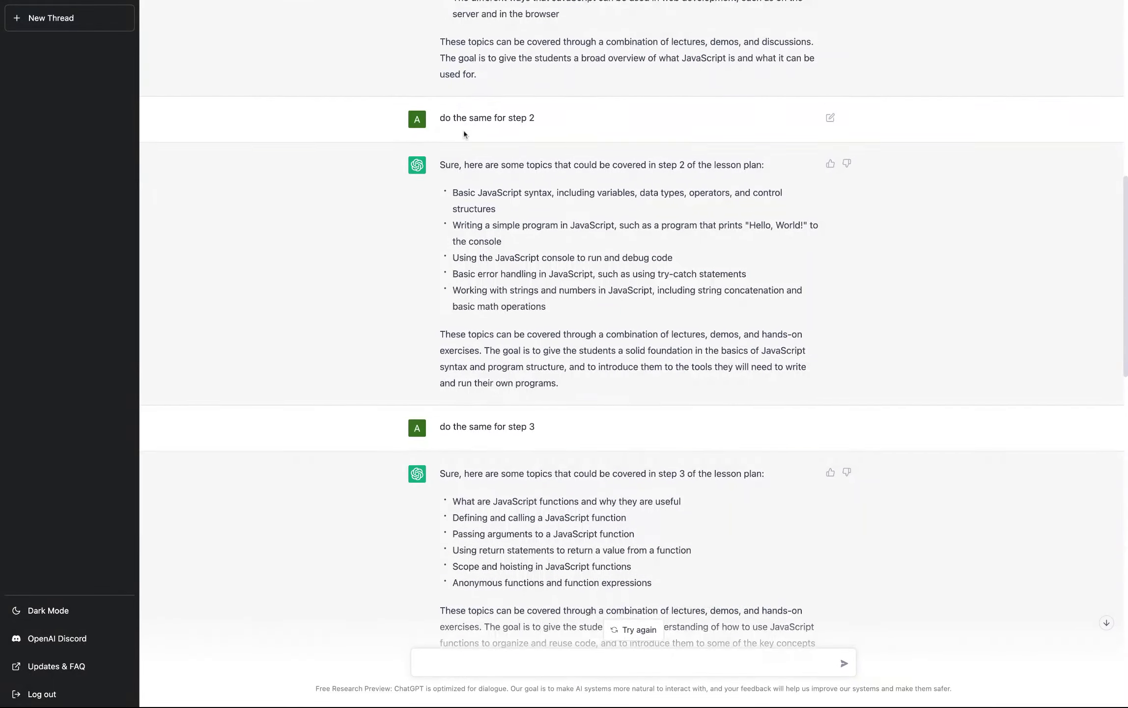
scroll(492, 142, "up", 7)
left_click_drag(442, 215, 576, 214)
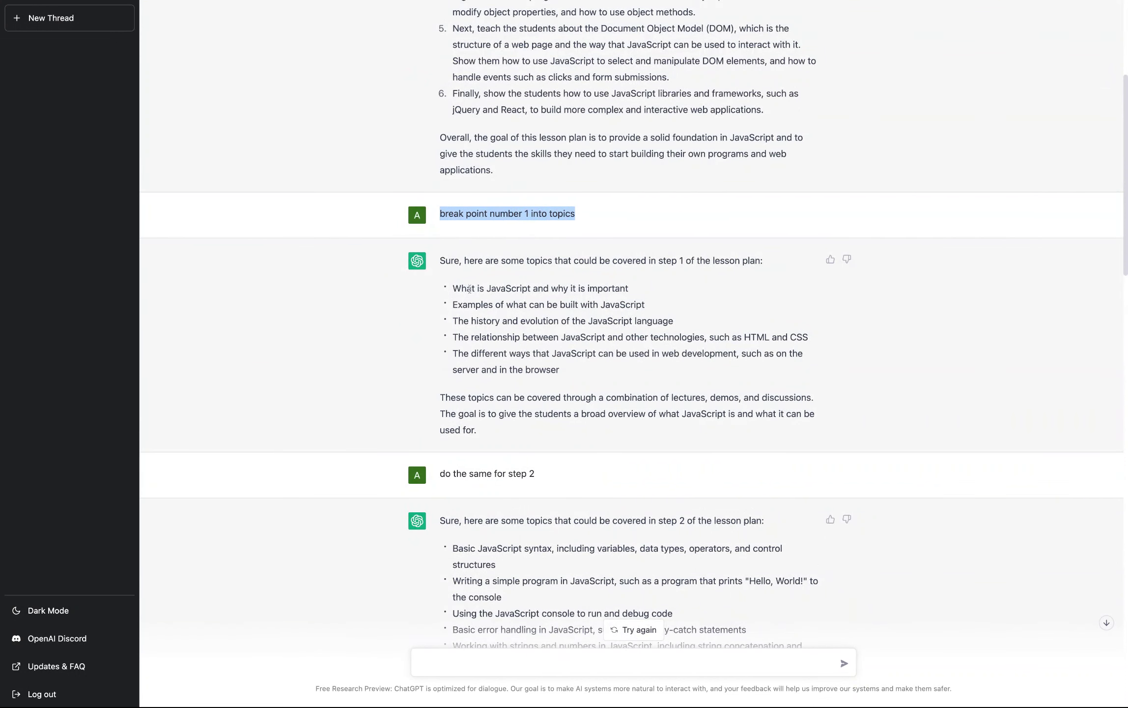
Highlight the whole list of step 1 topics, and its first two topics one by one.
left_click_drag(455, 289, 551, 289)
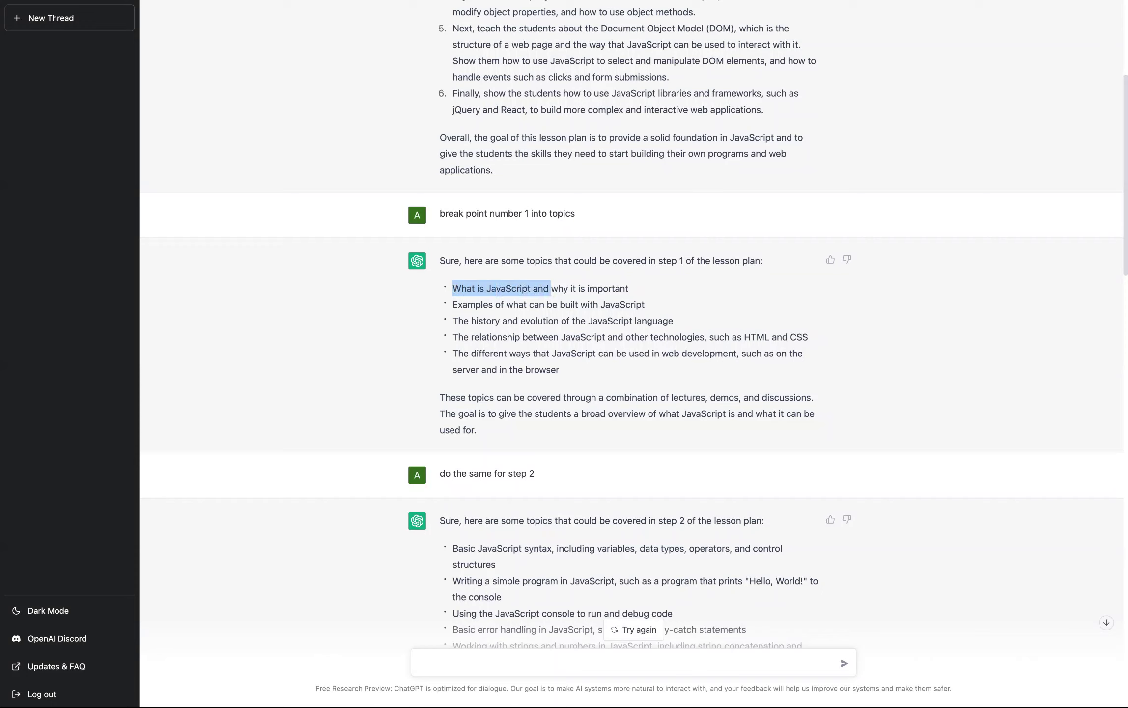
left_click(505, 305)
left_click_drag(562, 369, 452, 288)
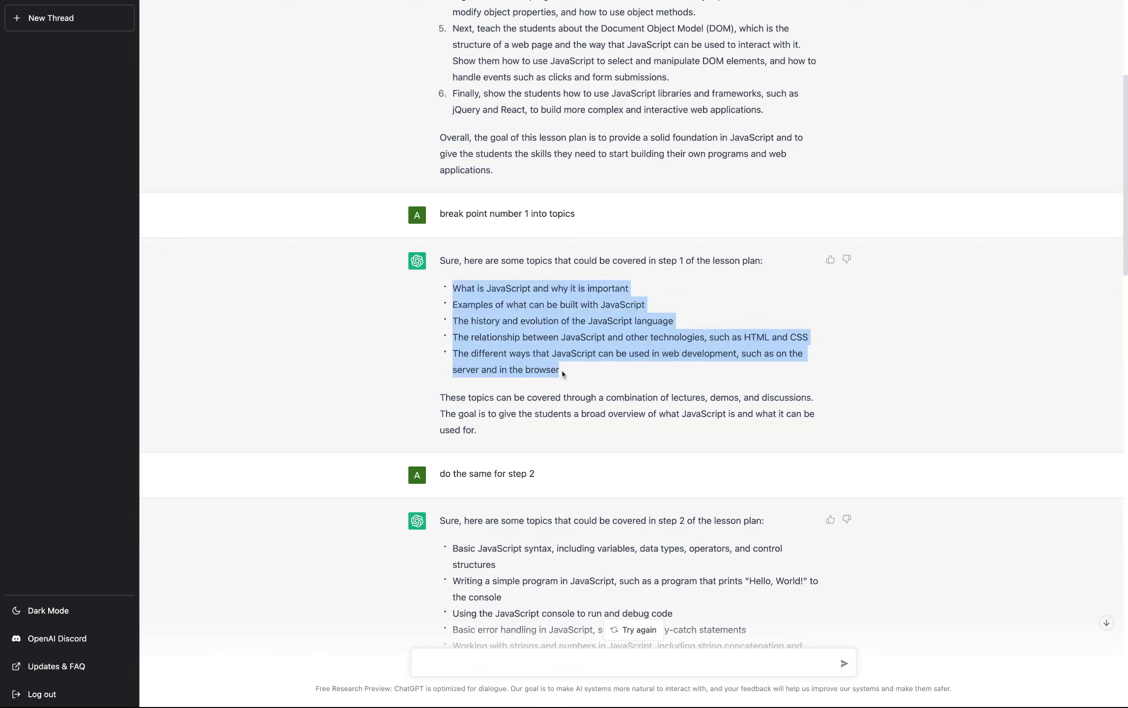
left_click(462, 334)
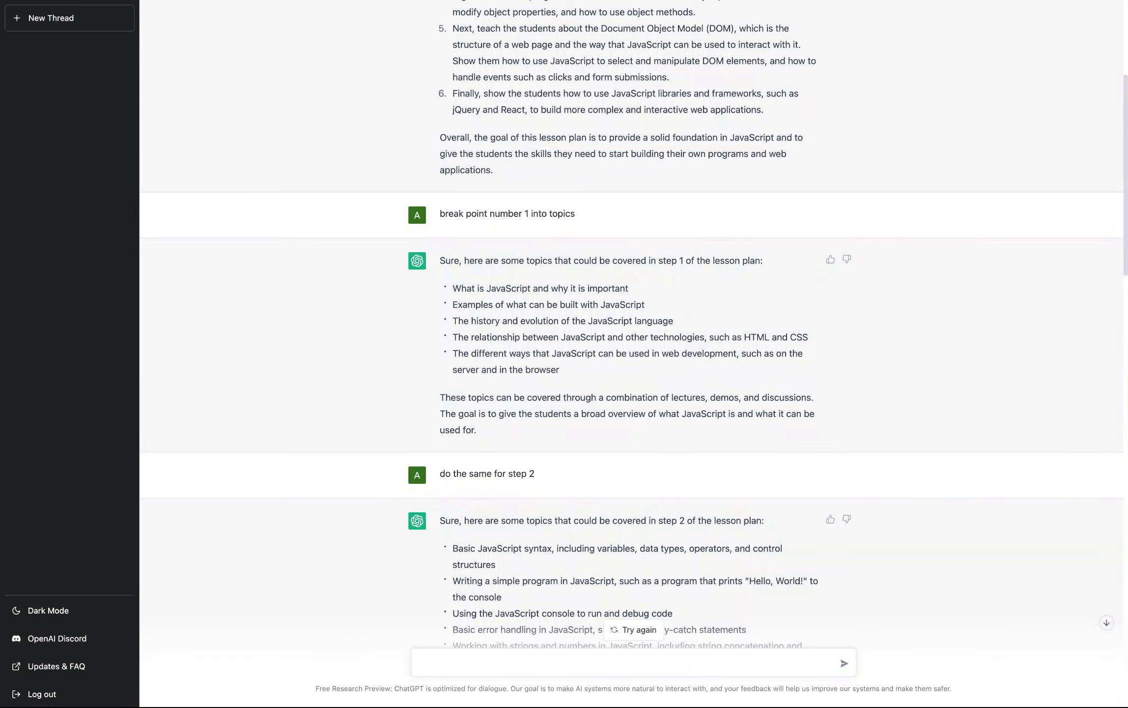
left_click_drag(452, 288, 629, 289)
triple_click(644, 304)
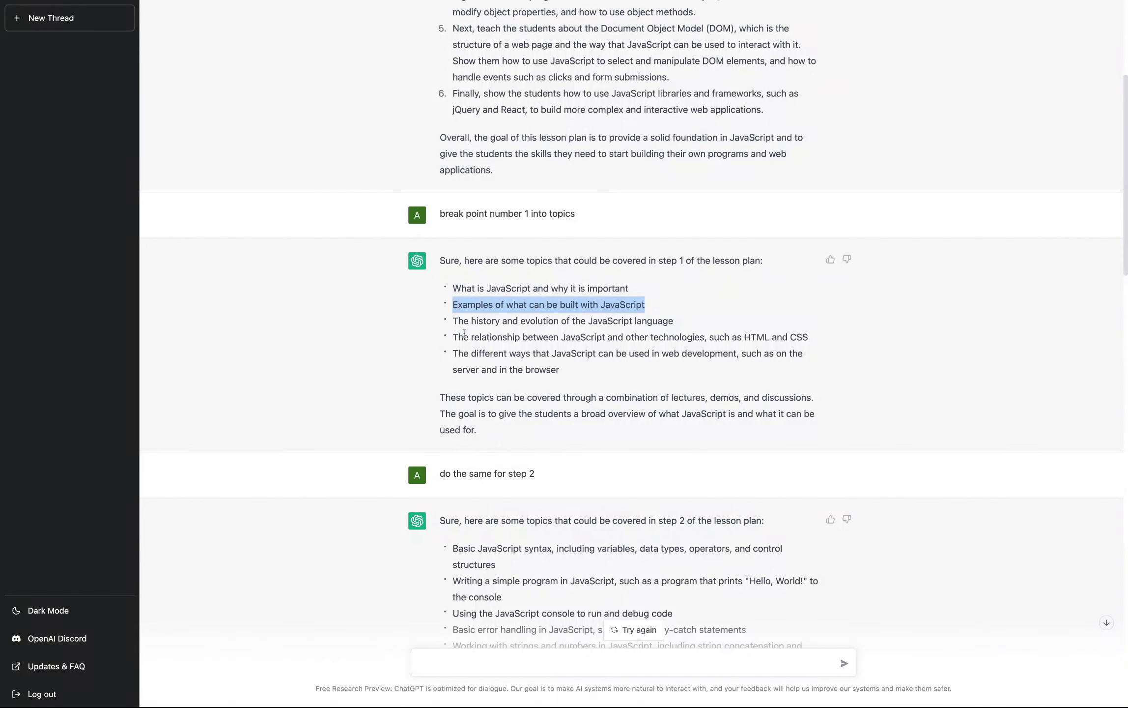
Highlight the follow-up prompt "do the same for step 2".
scroll(472, 327, "down", 4)
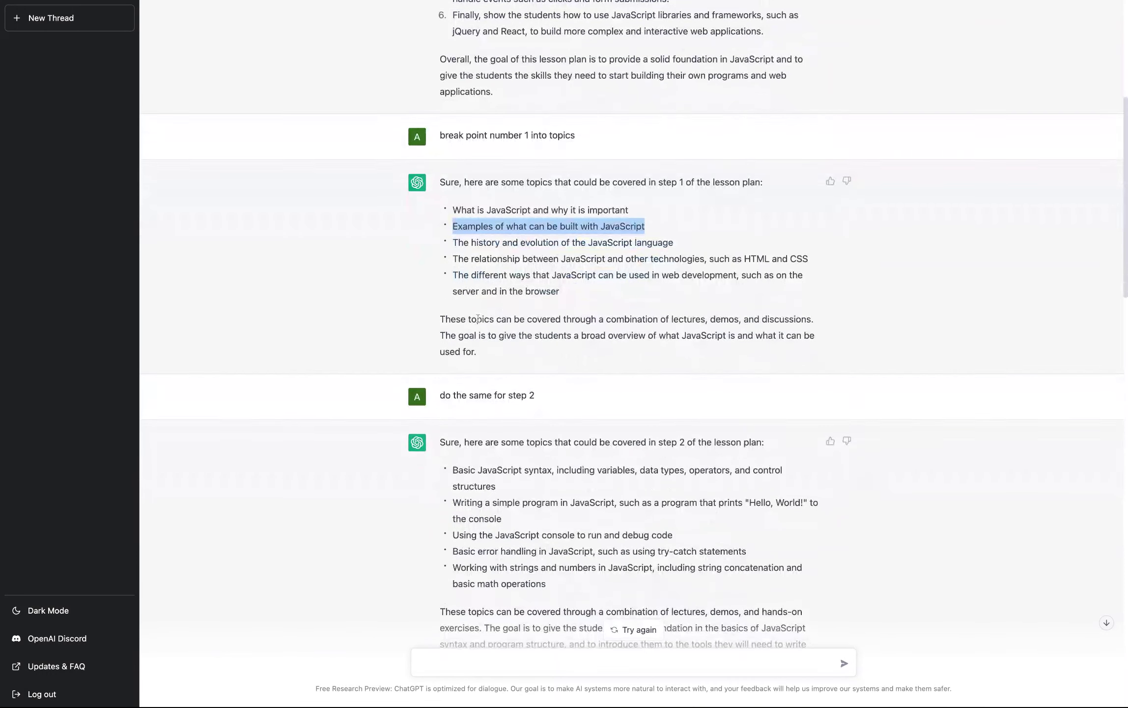
scroll(473, 346, "down", 3)
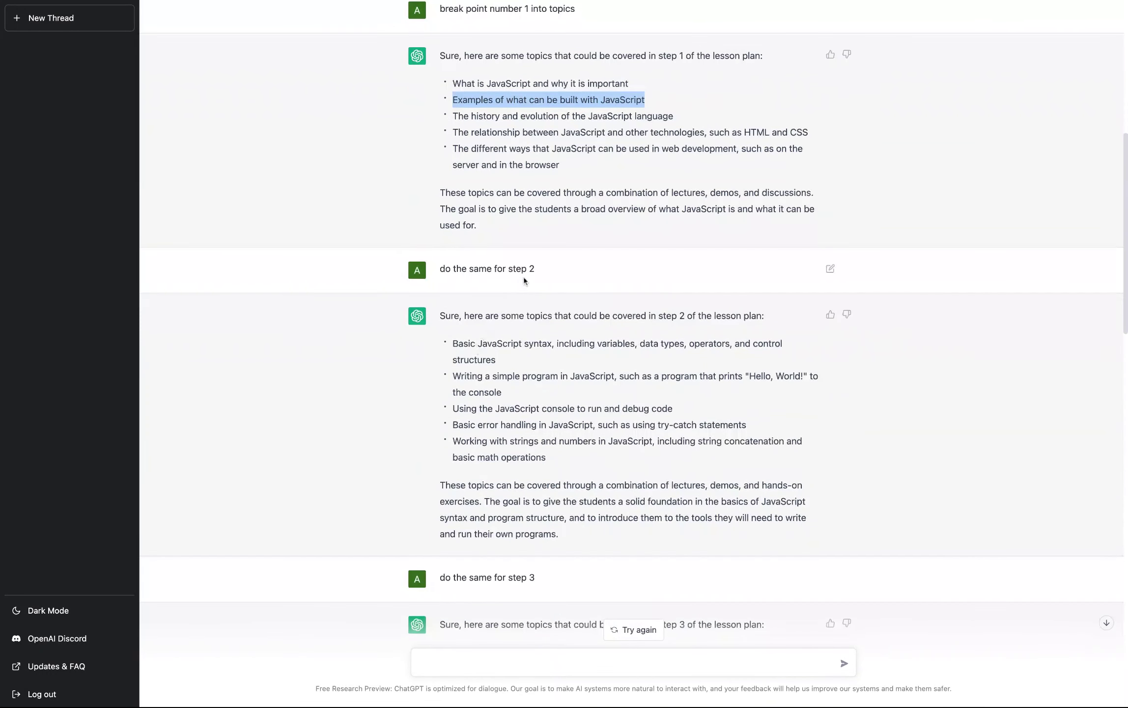
left_click_drag(529, 269, 539, 271)
key("alt+shift+Left")
key("alt+shift+Left")
key("alt+shift+Left")
key("alt+shift+Left")
key("alt+shift+Left")
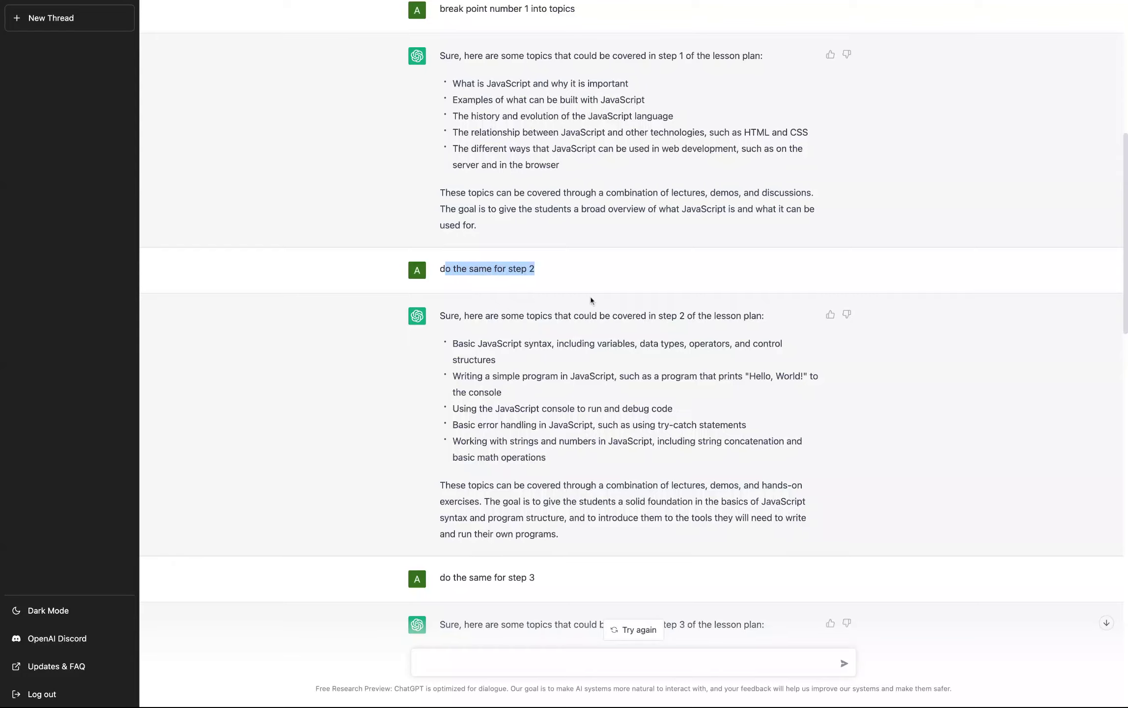
Highlight the second point of the original lesson plan, which introduces the basics of JavaScript syntax.
scroll(590, 296, "up", 8)
scroll(577, 302, "up", 2)
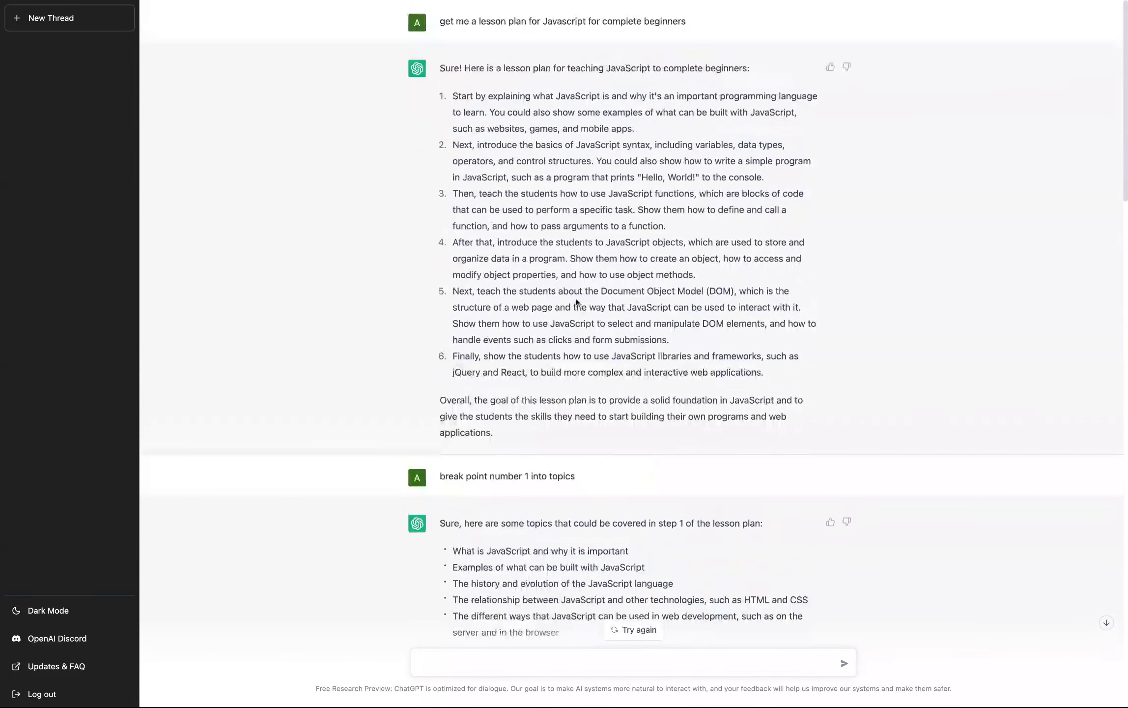
left_click_drag(452, 144, 686, 177)
key("shift+Right")
key("shift+Right")
key("shift+Right")
key("shift+Right")
key("shift+Right")
key("shift+Right")
key("shift+Right")
key("shift+Right")
key("shift+Right")
key("shift+Right")
key("shift+Right")
key("shift+Right")
key("shift+Right")
key("shift+Right")
key("shift+Right")
key("shift+Right")
key("shift+Right")
key("shift+Right")
key("shift+Right")
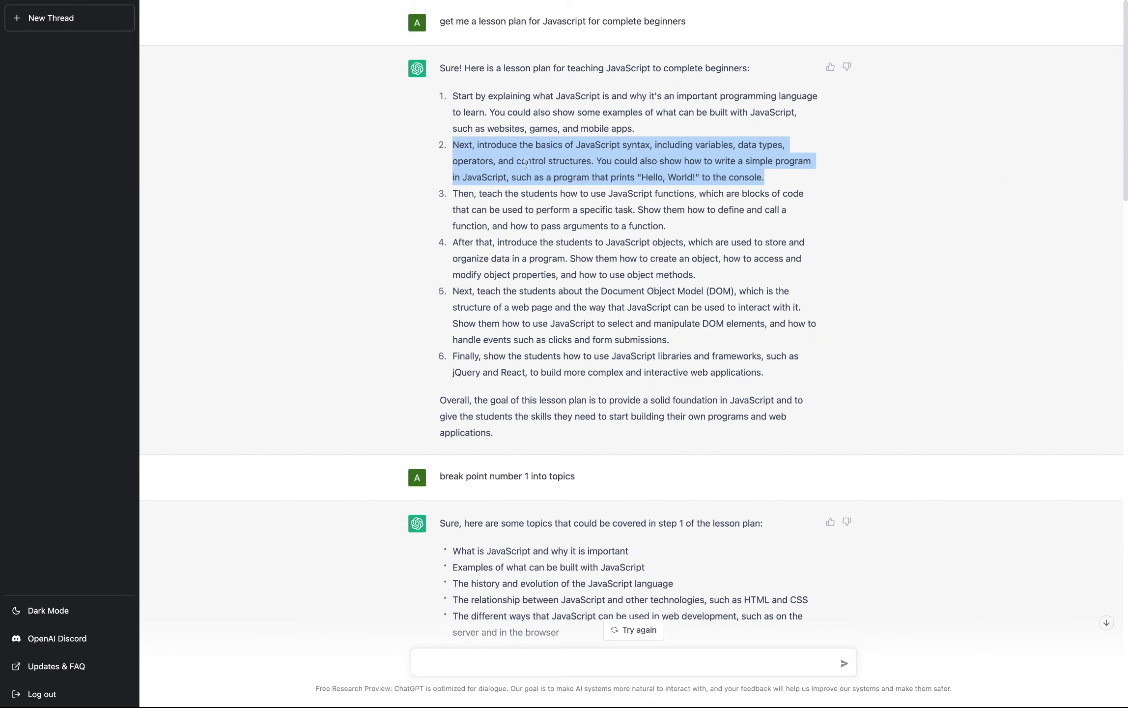
Highlight the step 2 topics on basic syntax and using the console, and the "Hello, World!" example.
scroll(490, 255, "down", 4)
scroll(490, 255, "down", 9)
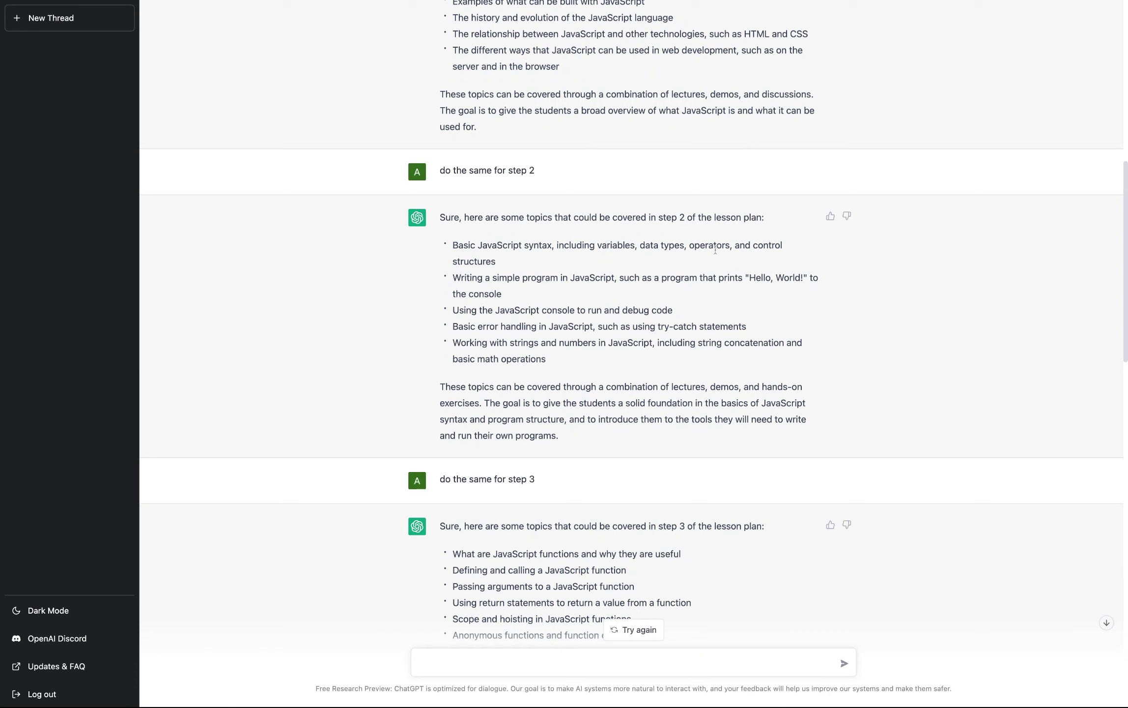
triple_click(503, 264)
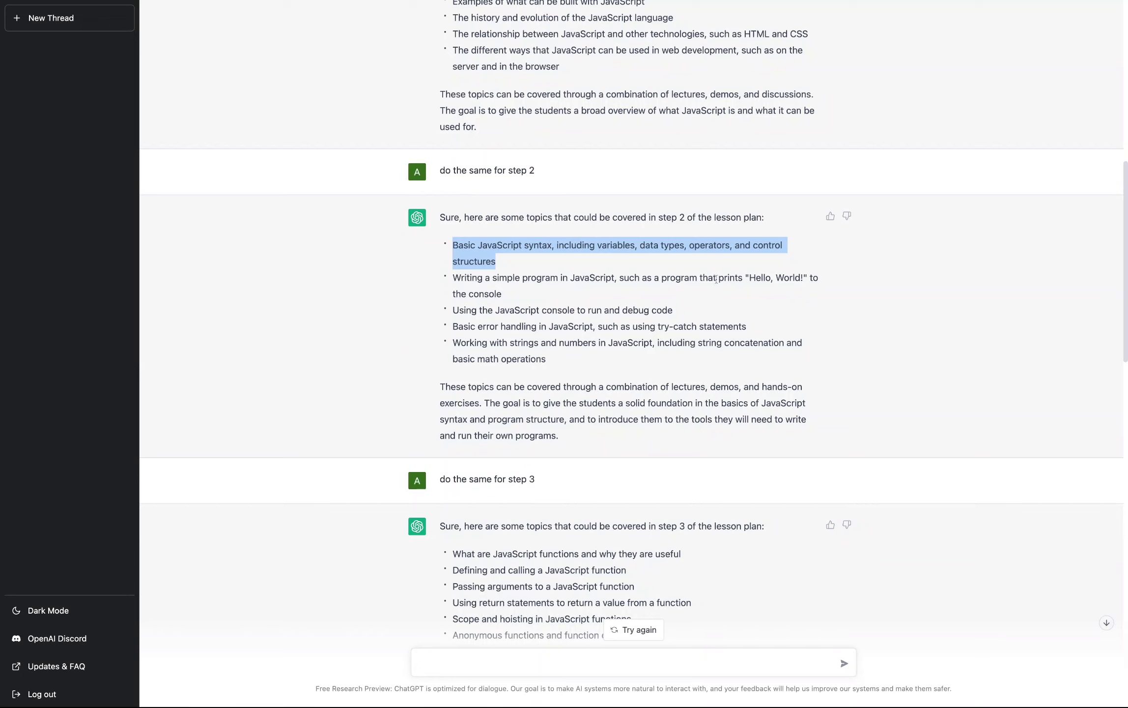
left_click_drag(750, 277, 809, 278)
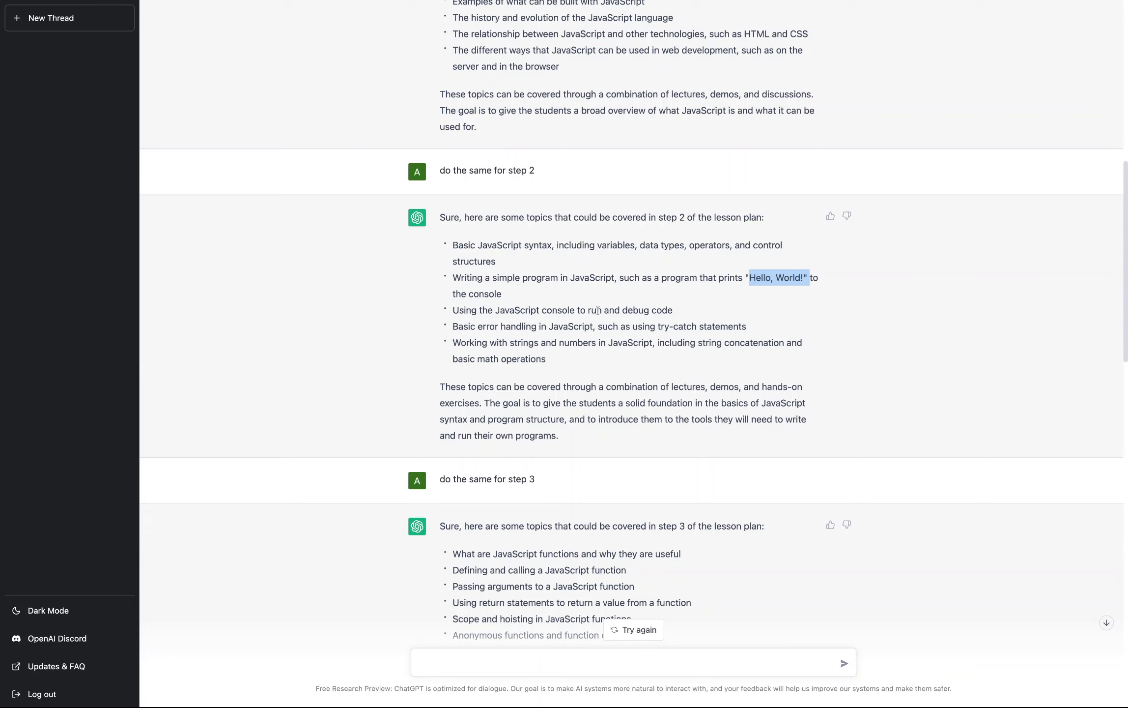
left_click_drag(685, 309, 451, 310)
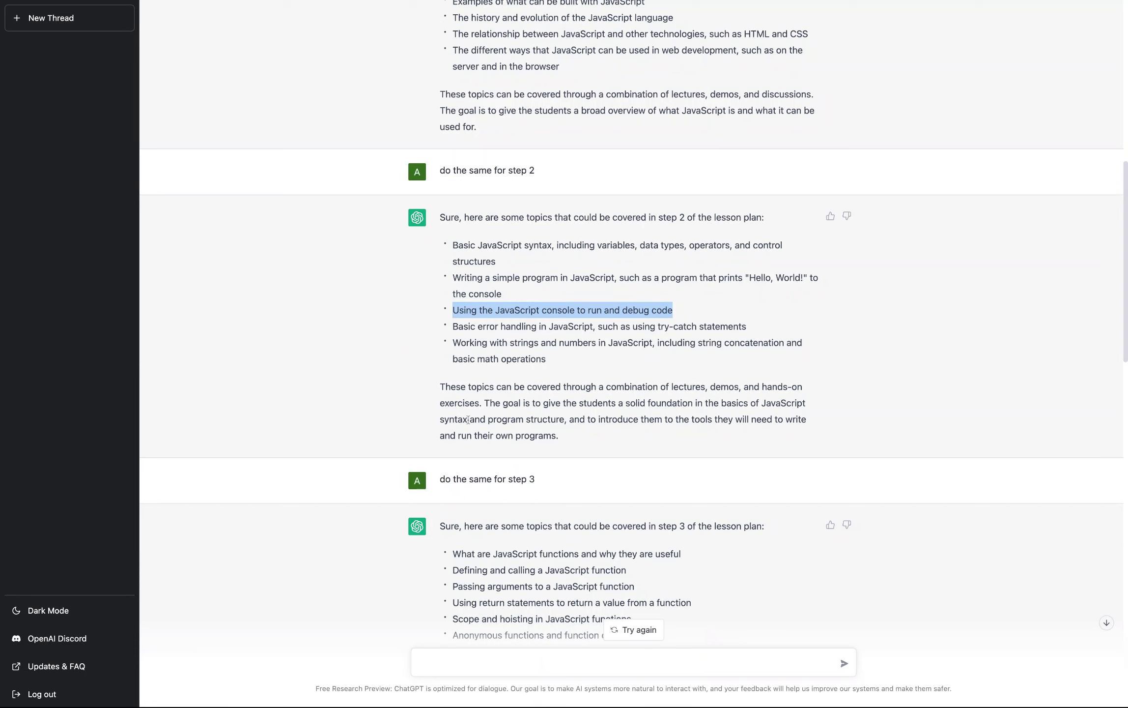
triple_click(453, 245)
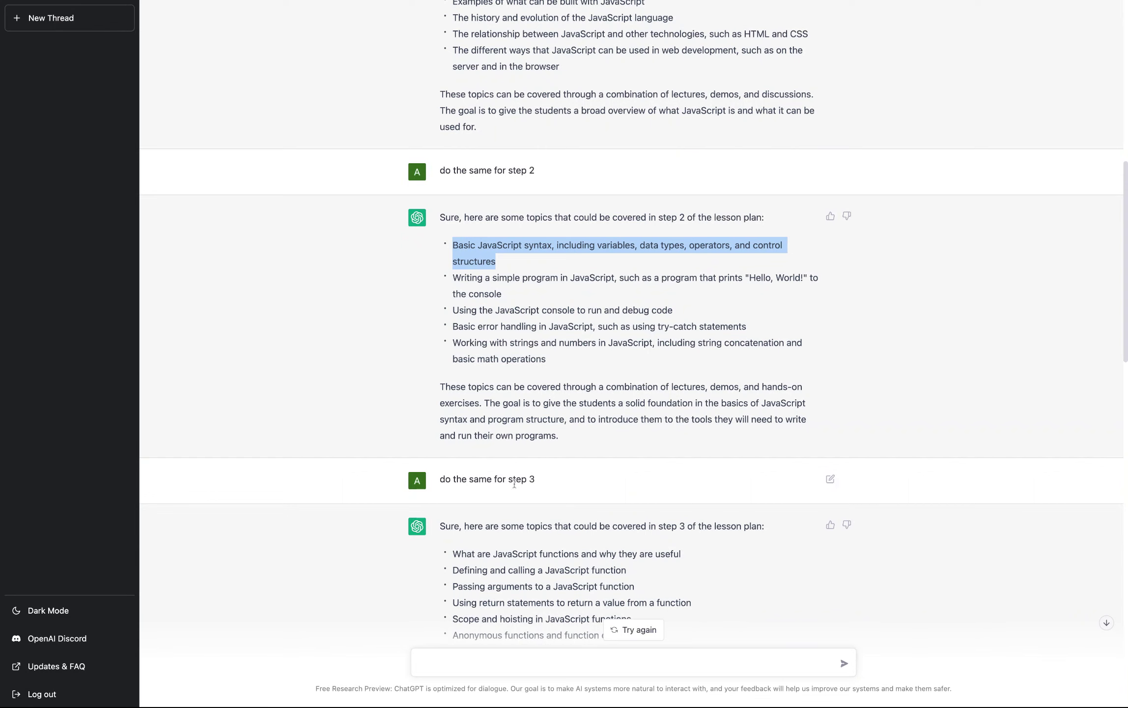
Highlight the follow-up prompts requesting topics for steps 3, 4, 5 and 6 one after another.
scroll(513, 483, "down", 4)
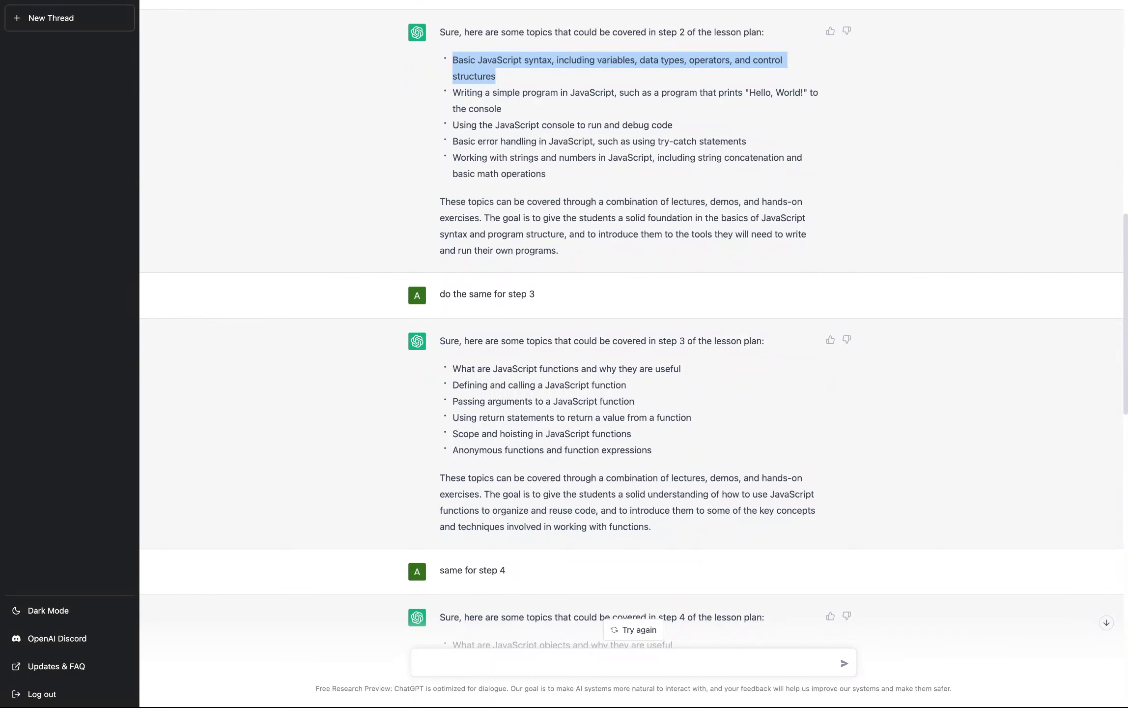
left_click_drag(441, 295, 579, 298)
scroll(579, 298, "down", 5)
left_click_drag(440, 347, 508, 347)
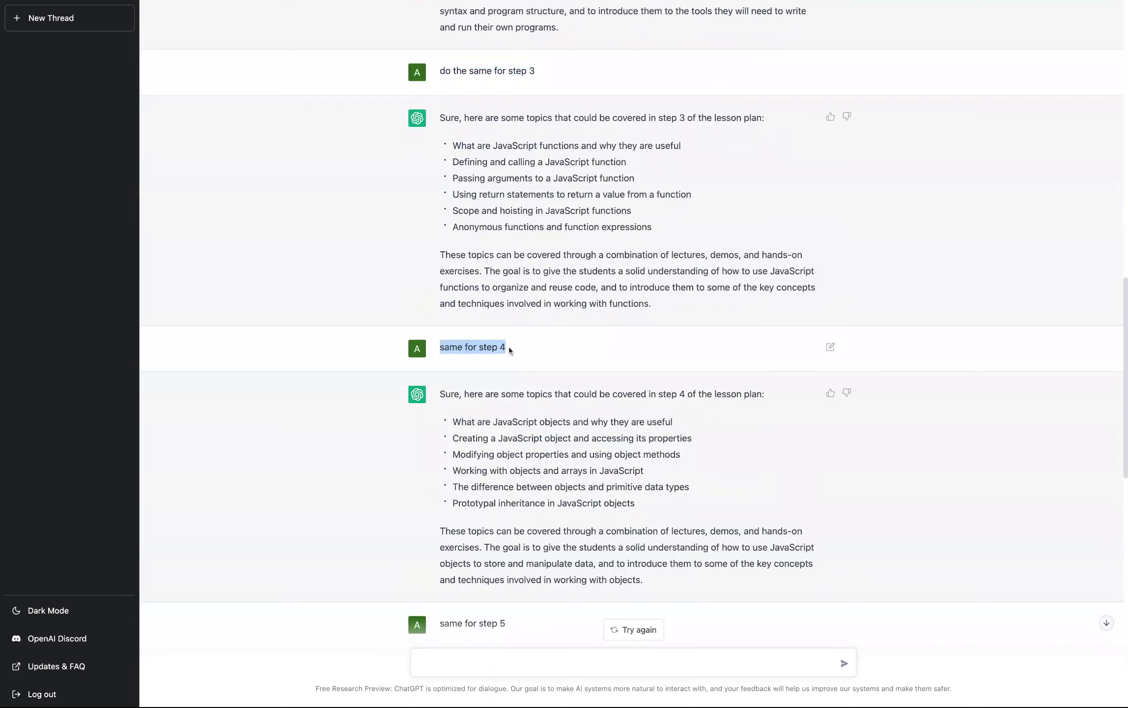
scroll(527, 405, "down", 5)
left_click_drag(513, 397, 428, 402)
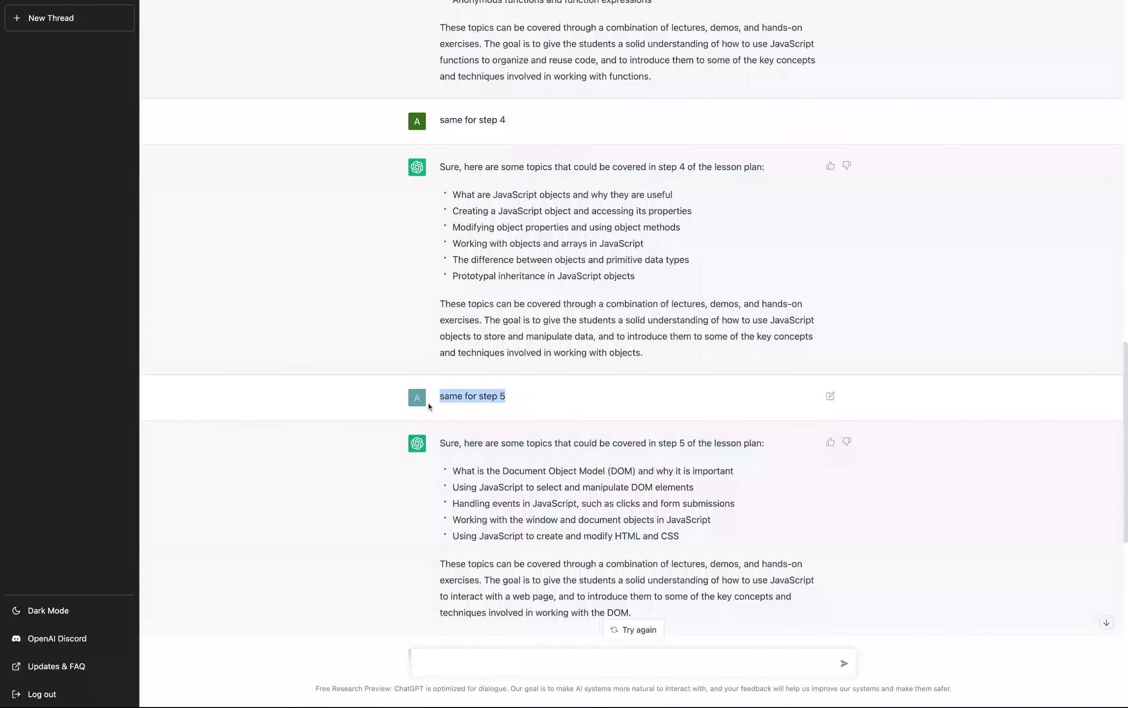
scroll(515, 439, "down", 5)
left_click_drag(491, 437, 445, 437)
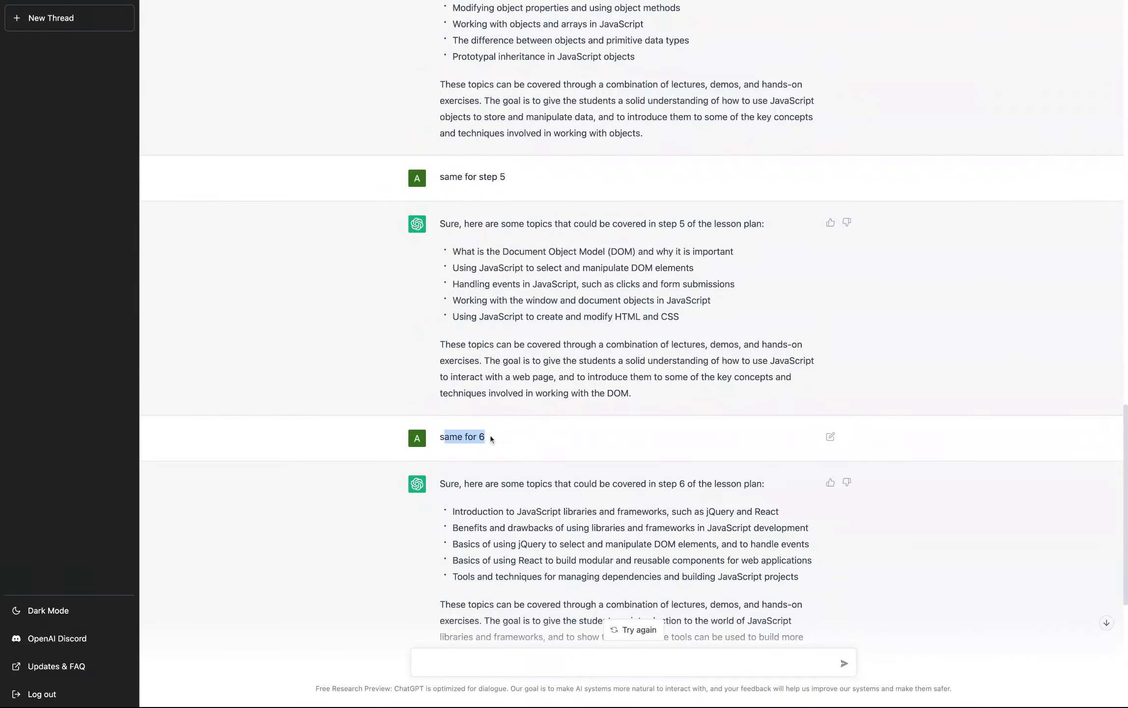
Return to the start of the conversation and highlight part of the original prompt requesting a JavaScript lesson plan for complete beginners.
scroll(605, 436, "down", 5)
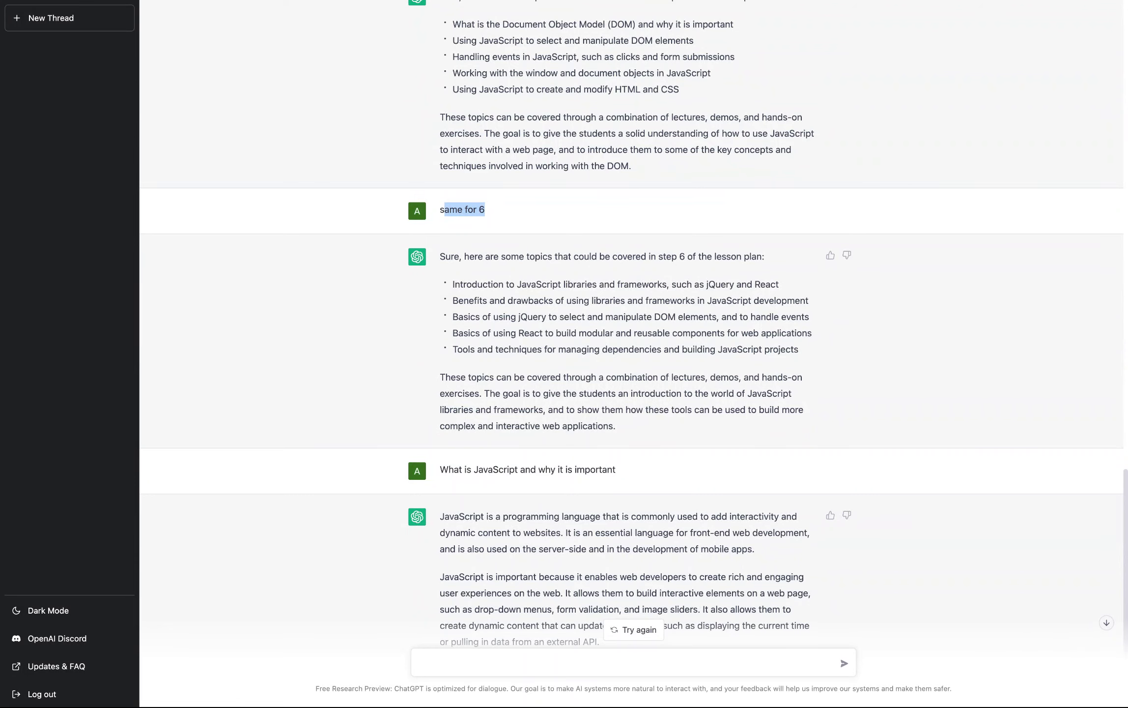
scroll(587, 470, "up", 20)
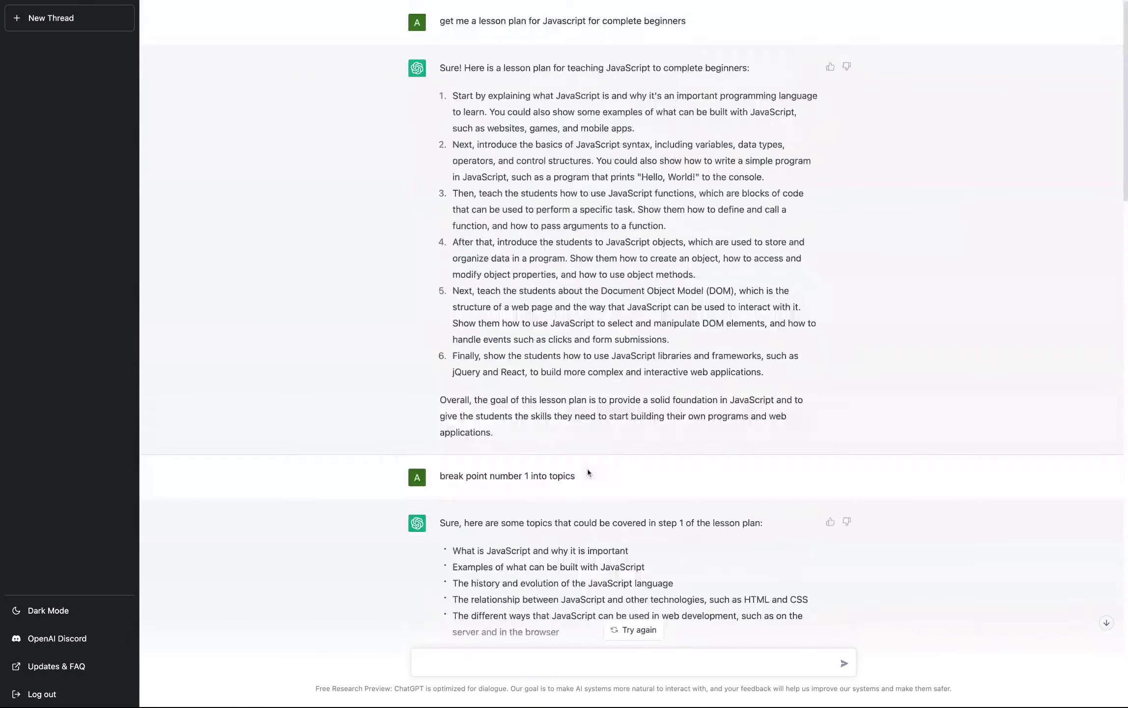
left_click_drag(687, 24, 516, 22)
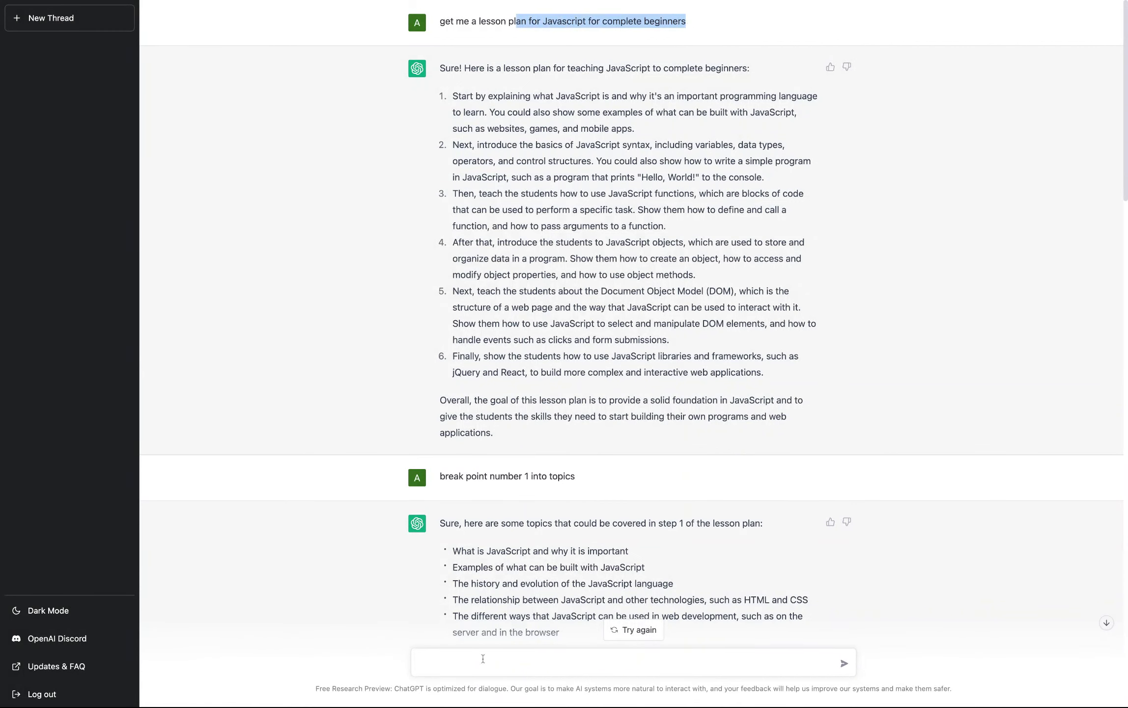
Send ChatGPT the prompt "Hausa language" and look back through the earlier conversation.
left_click(474, 654)
type("Haus")
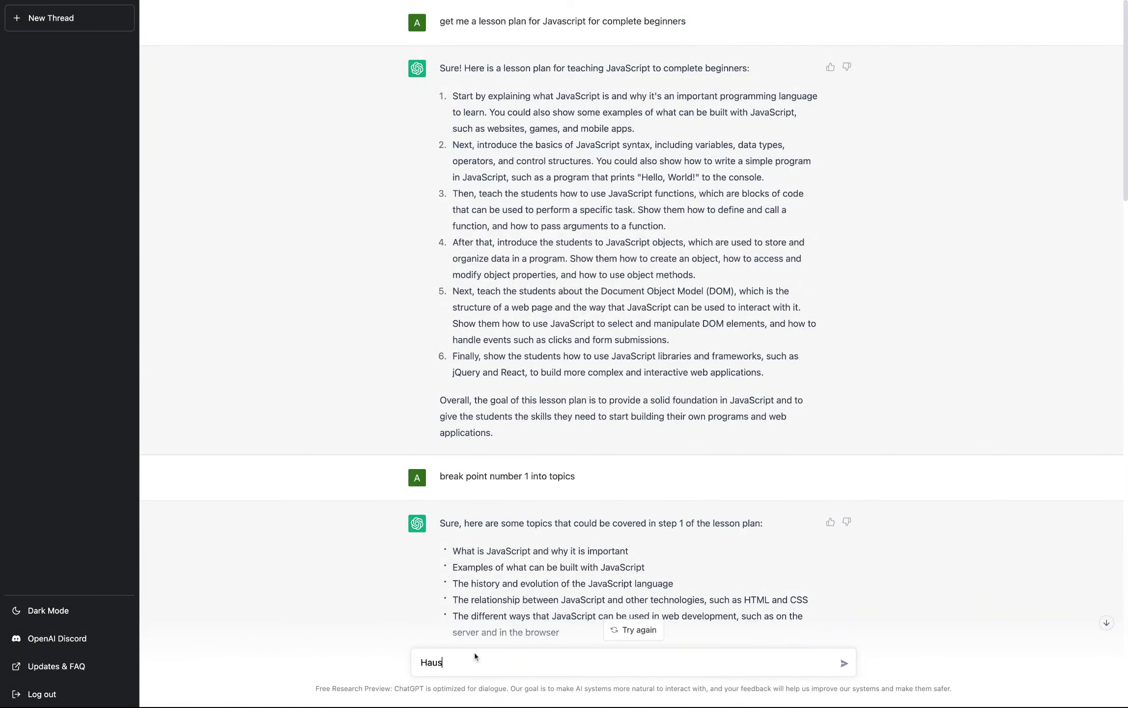
type("a language")
key("Return")
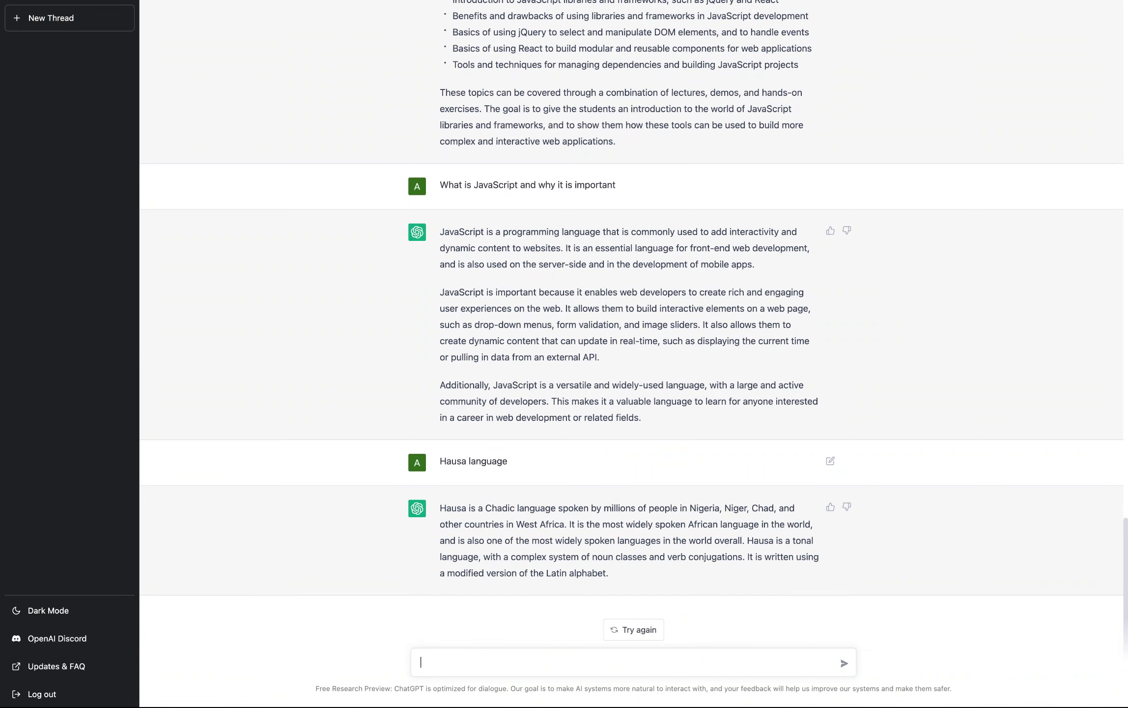
scroll(562, 353, "up", 20)
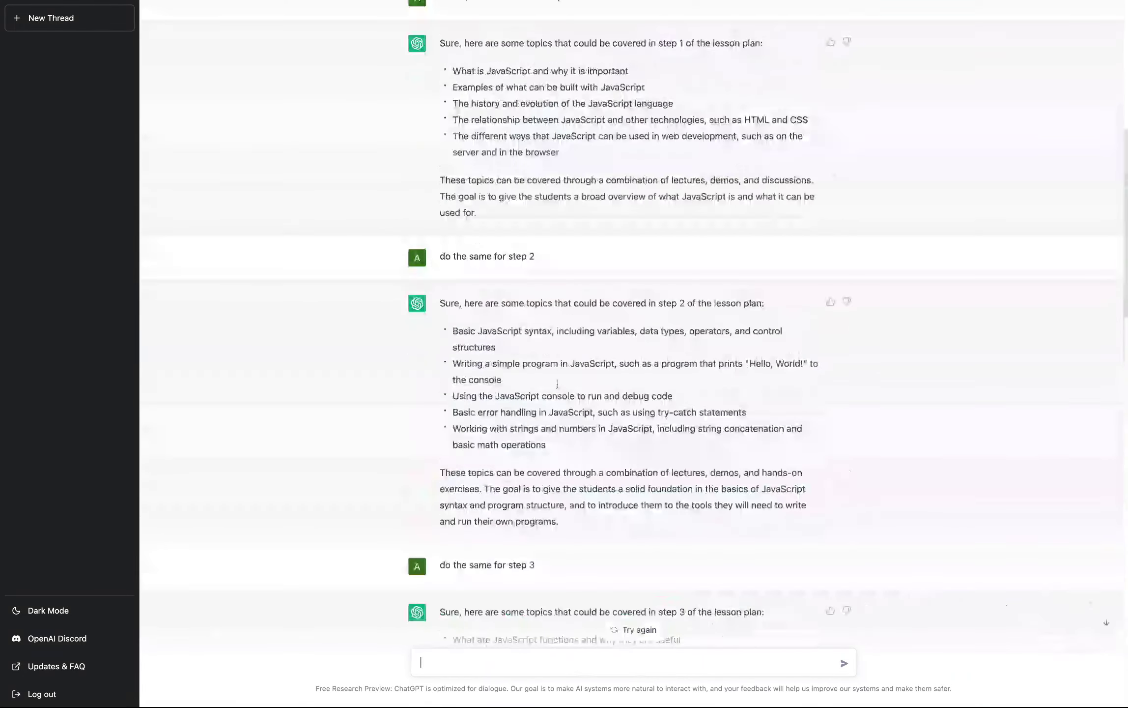